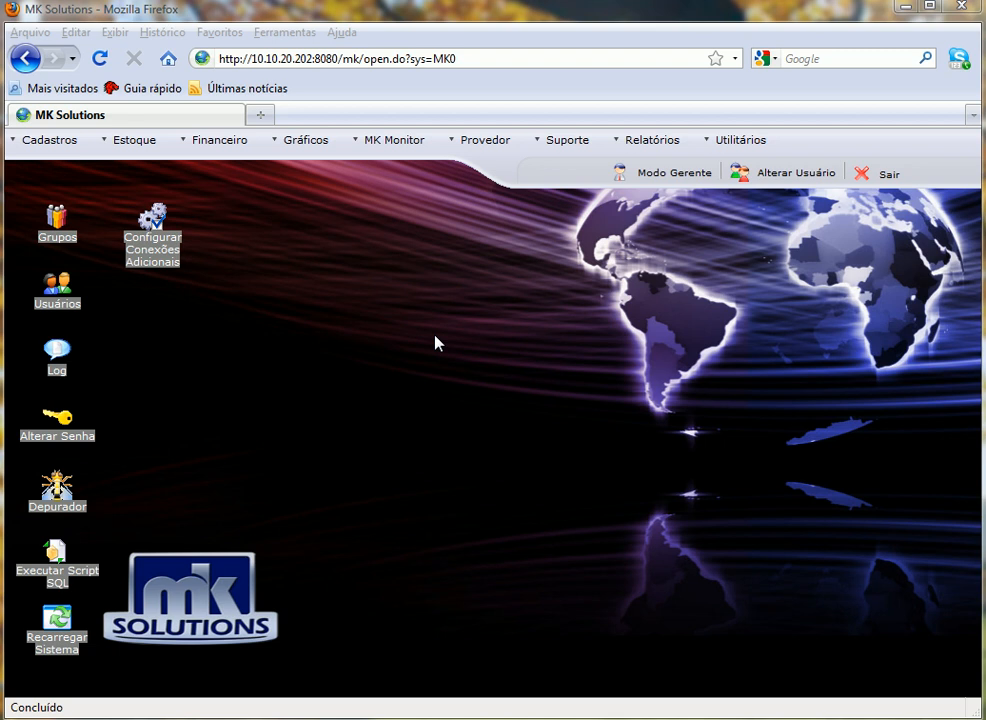
Open the access plans (Planos de Acesso) and bring up the personalization settings of the plan "plano basico 256".
click(485, 140)
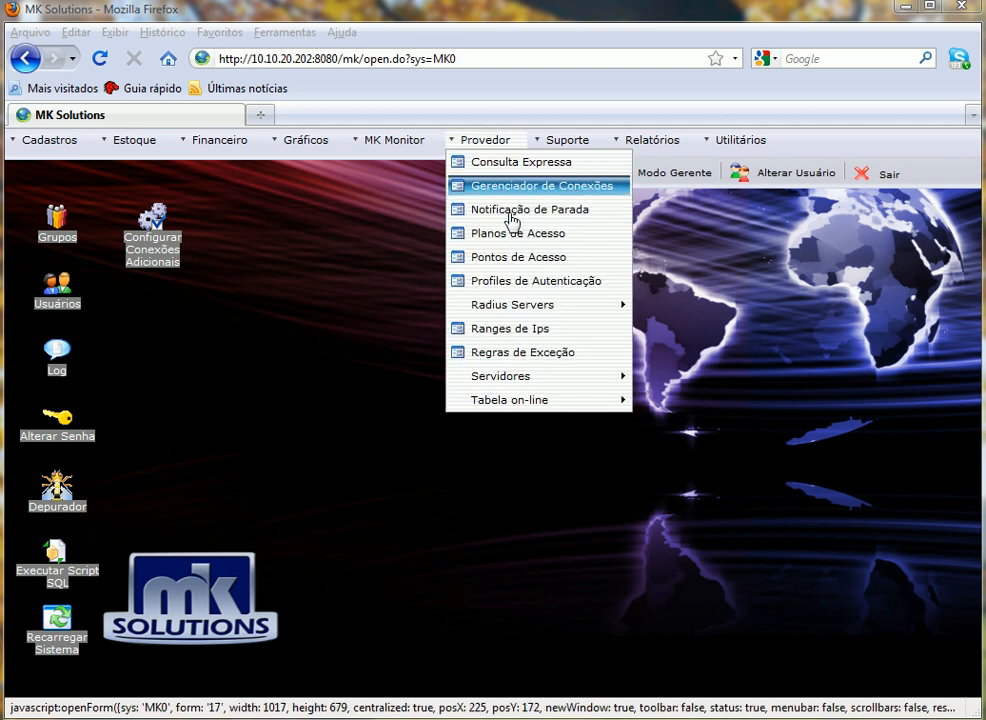
click(517, 258)
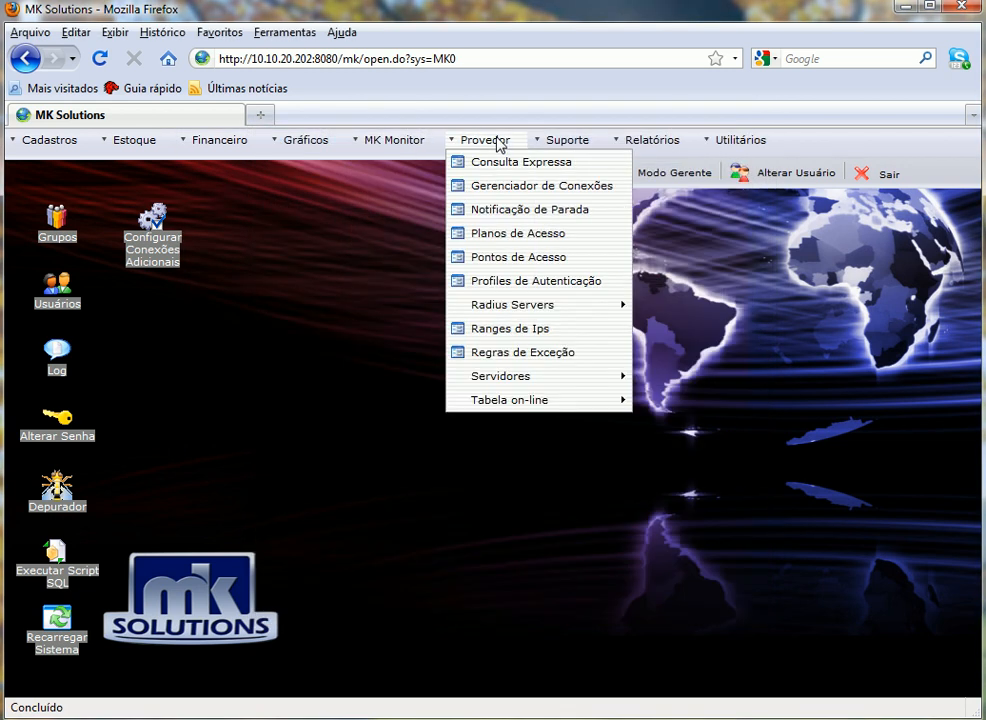
click(508, 236)
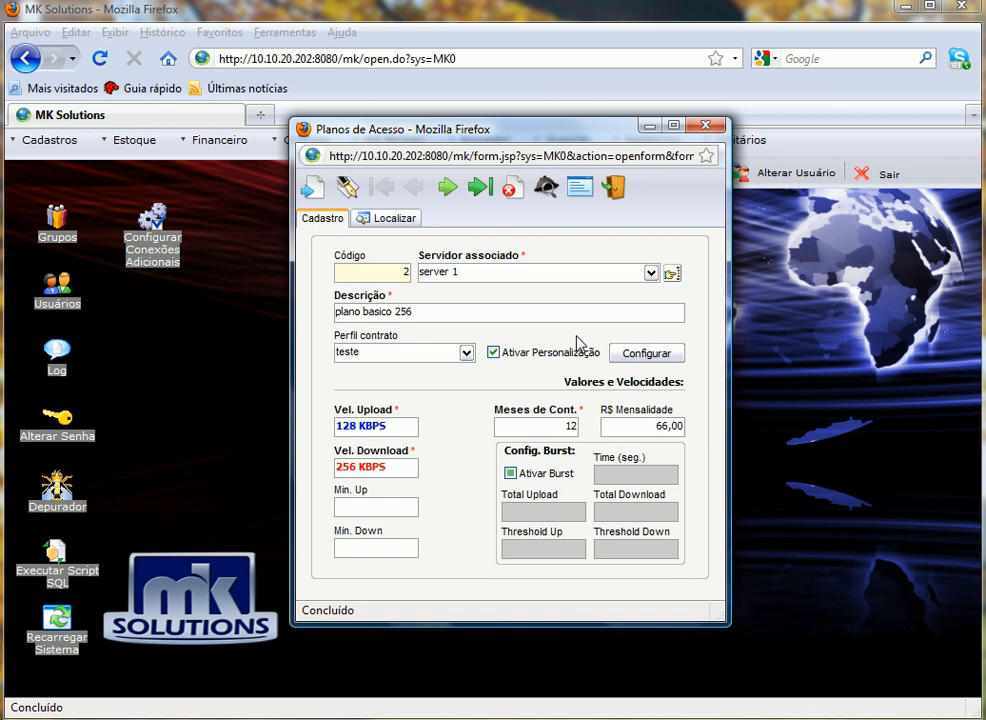
drag(582, 135, 508, 133)
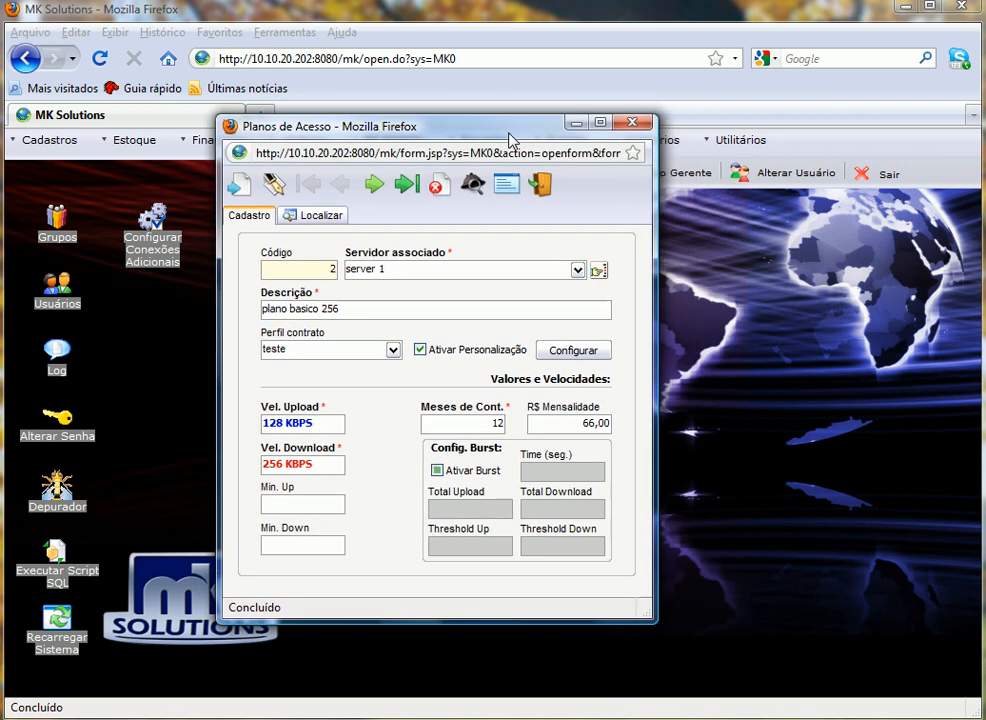
click(572, 355)
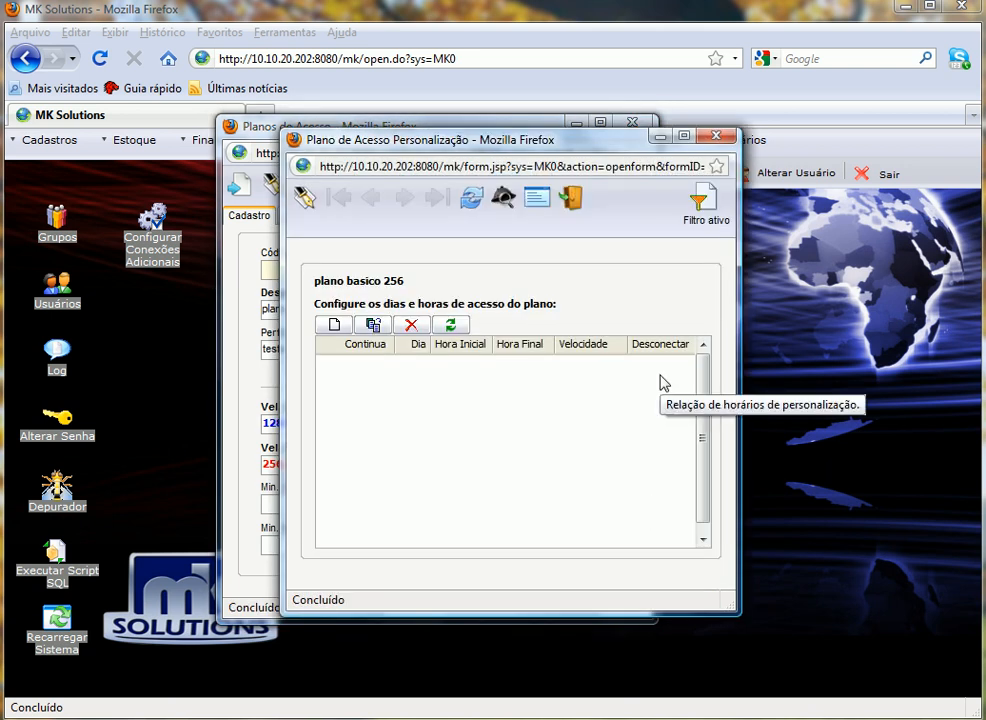
drag(511, 148, 472, 163)
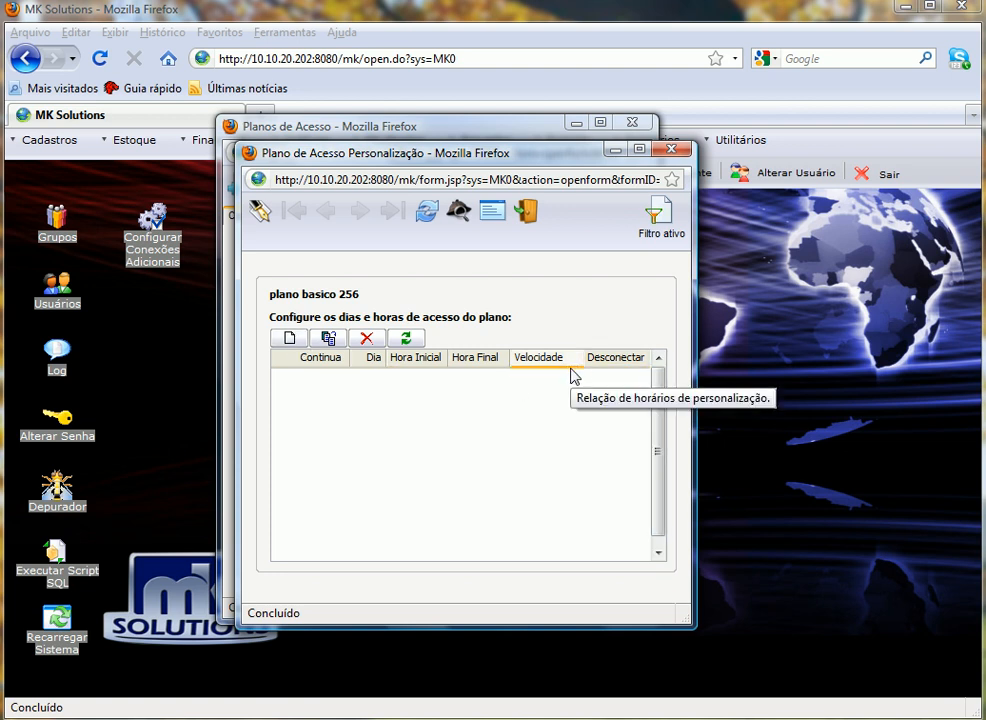
Add a first access schedule row, keeping Continua as Não and choosing Seg as the day.
click(286, 340)
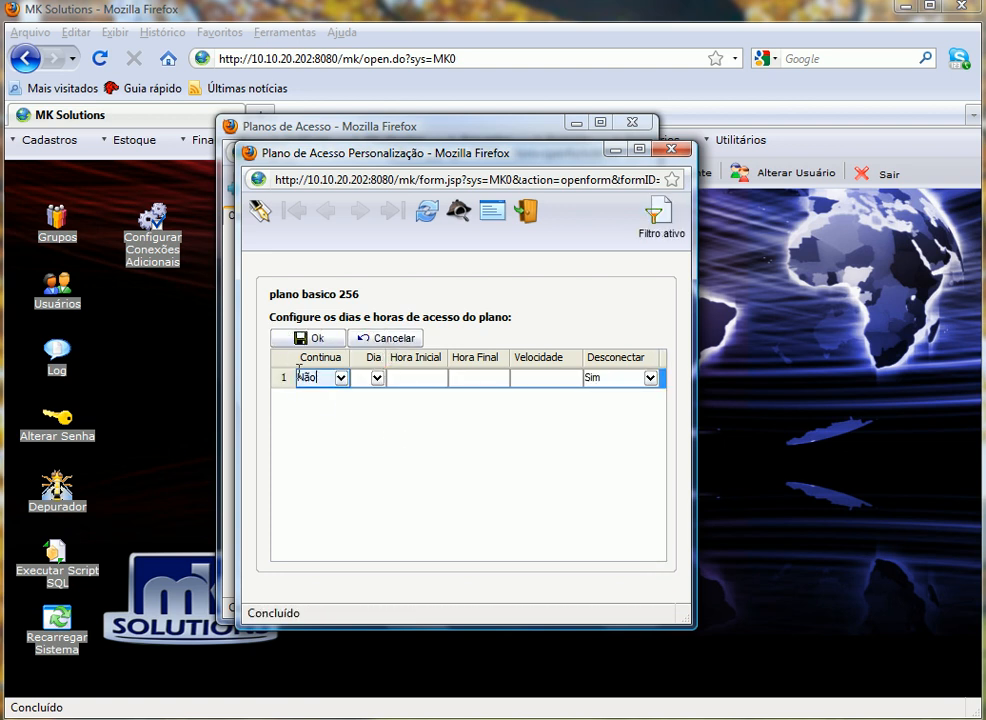
click(341, 378)
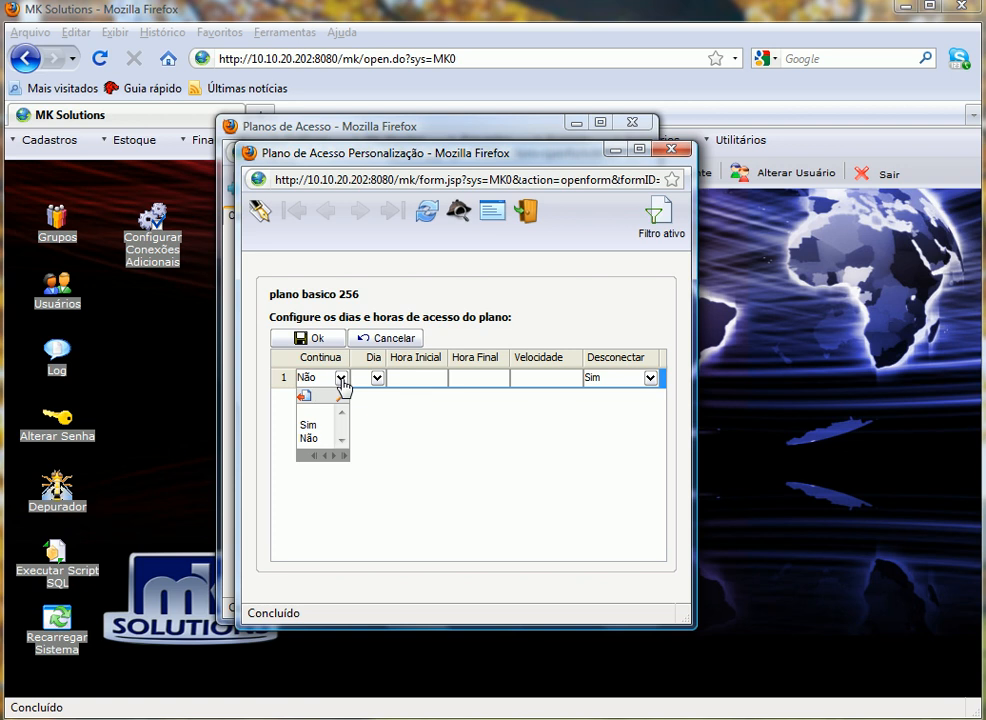
click(341, 378)
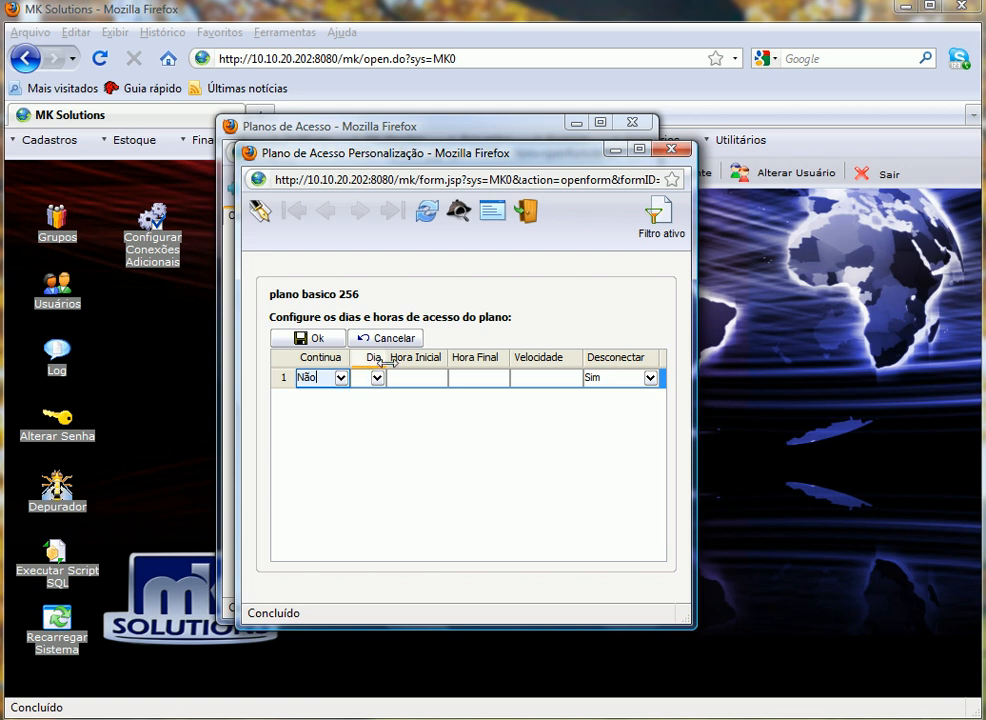
drag(386, 358, 390, 358)
click(381, 378)
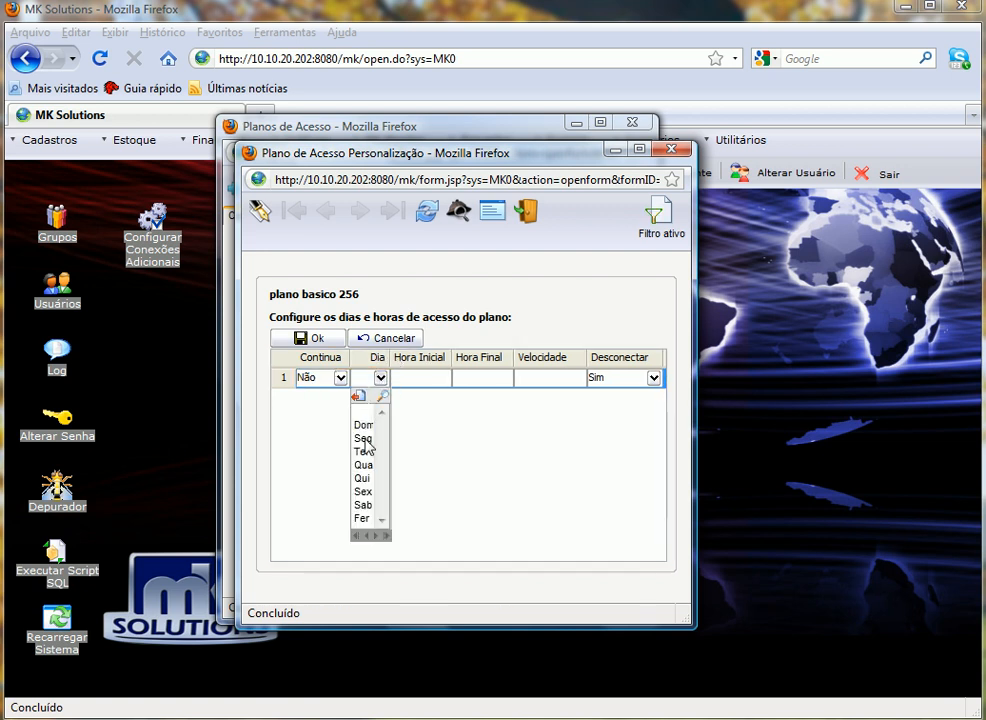
click(364, 438)
Set the Seg row's hours from 08:00 to 18:00, leave the speed empty and Desconectar as Sim, and save the row.
click(412, 379)
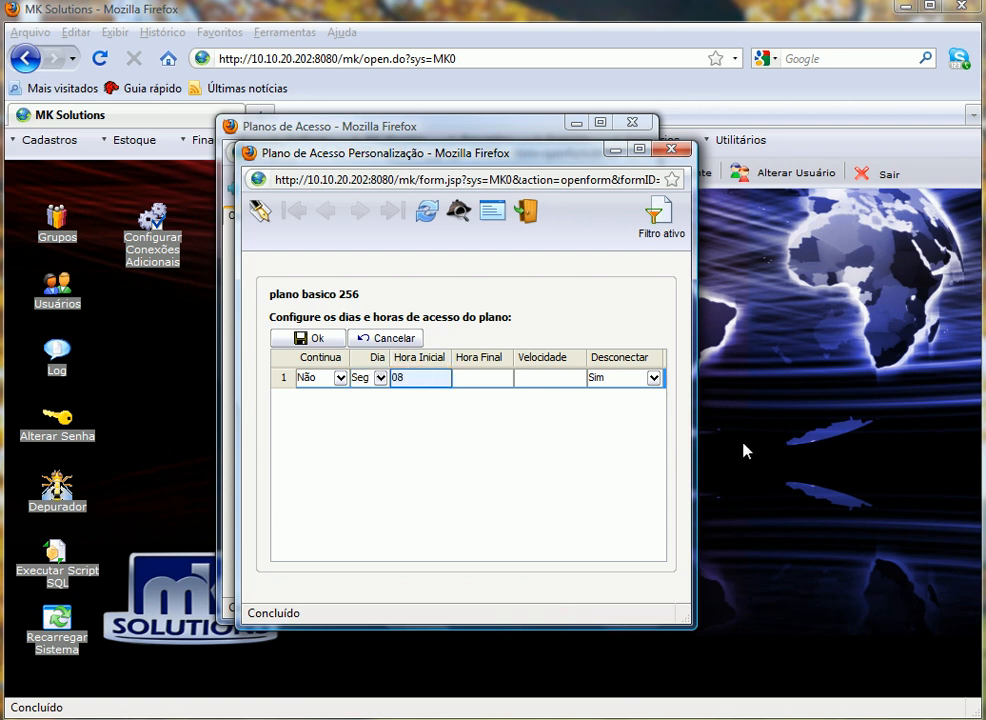
text(08:00)
key(Tab)
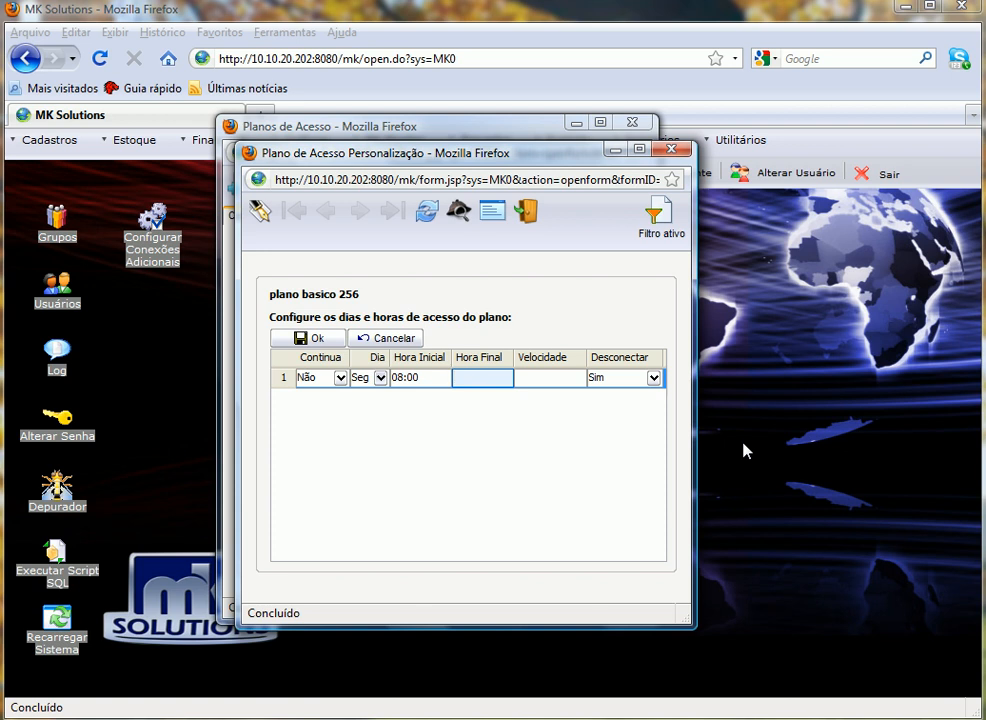
text(18:00)
key(Tab)
click(561, 379)
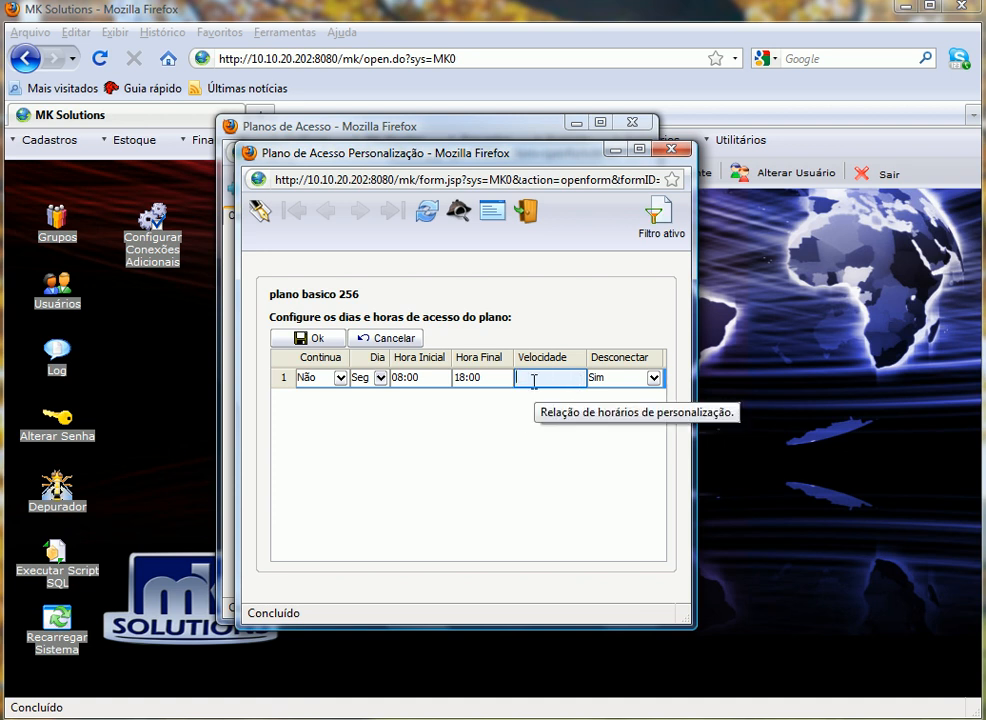
click(596, 378)
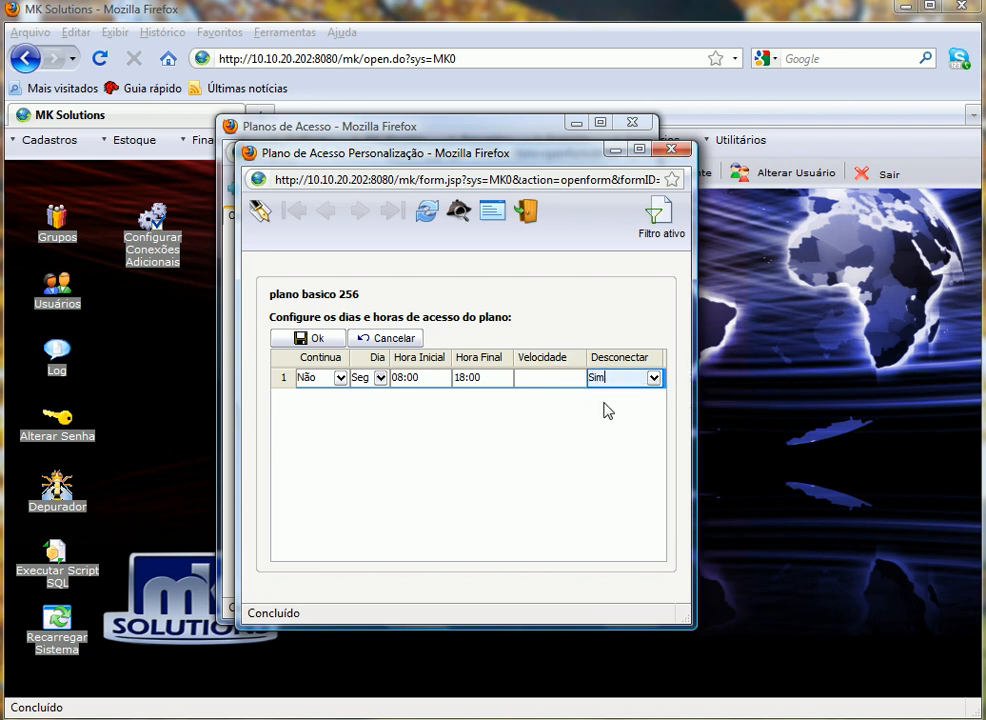
click(300, 341)
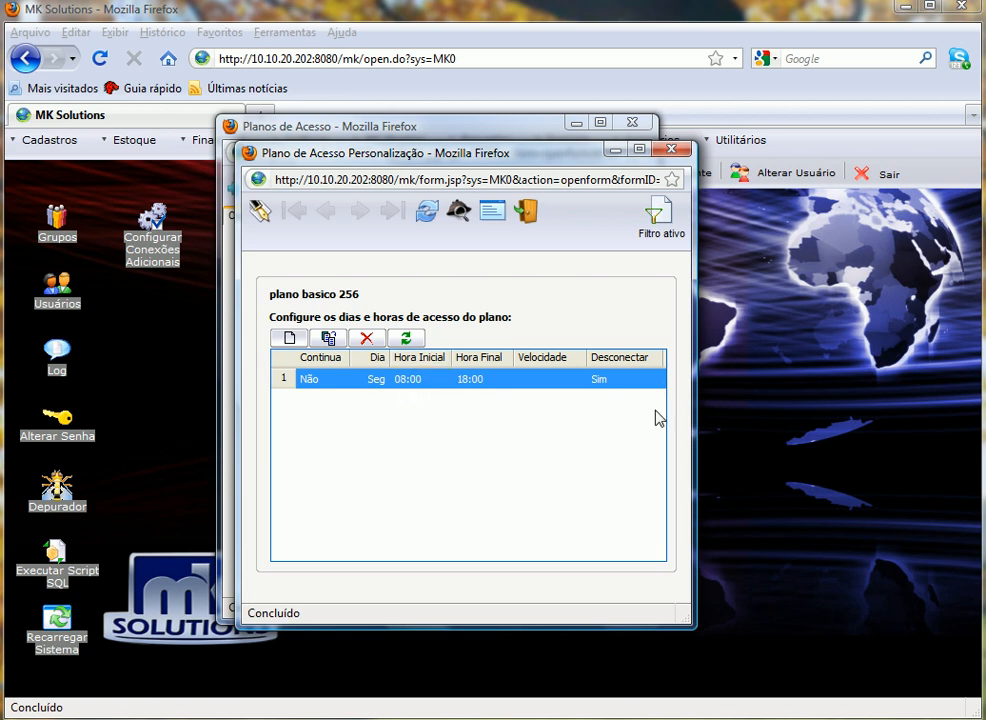
Add a second access schedule row, keeping Continua as Não and choosing Ter as the day.
click(290, 339)
click(341, 399)
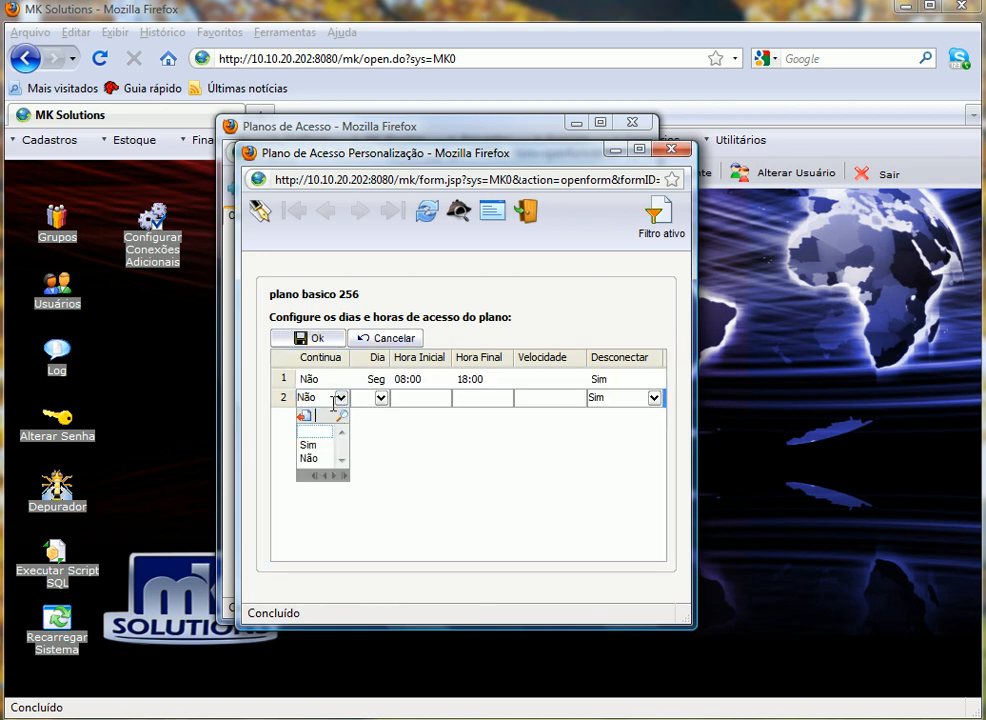
click(340, 403)
click(381, 398)
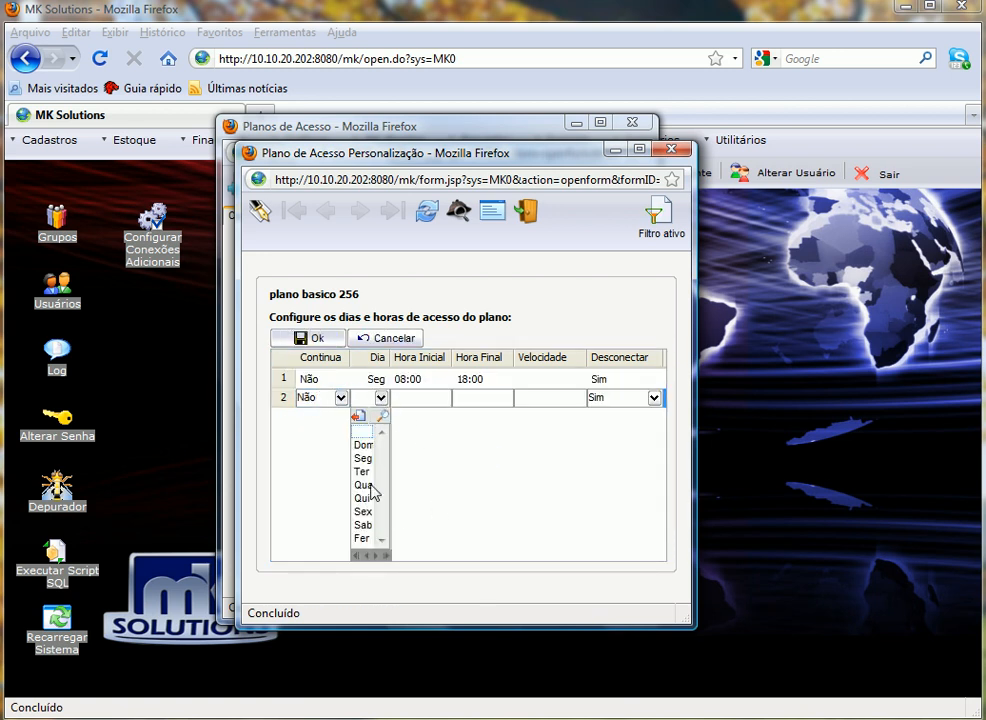
click(363, 475)
Set the second row's initial hour to 08:00 and final hour to 18:00, leaving the speed empty.
click(414, 396)
text(08)
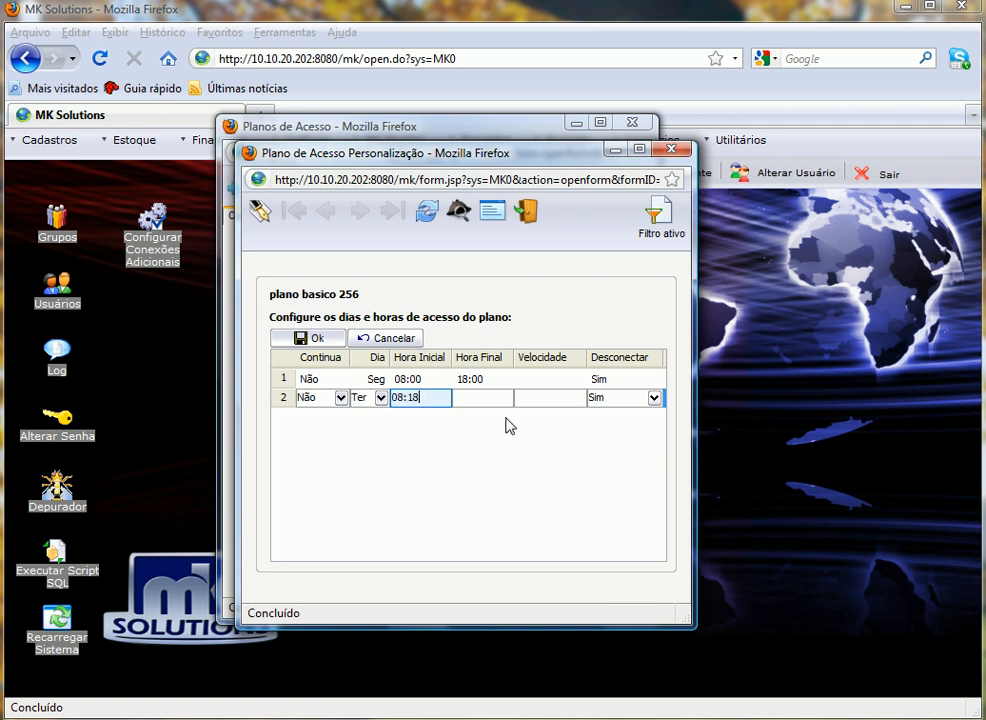
text(:00)
key(Tab)
text(18)
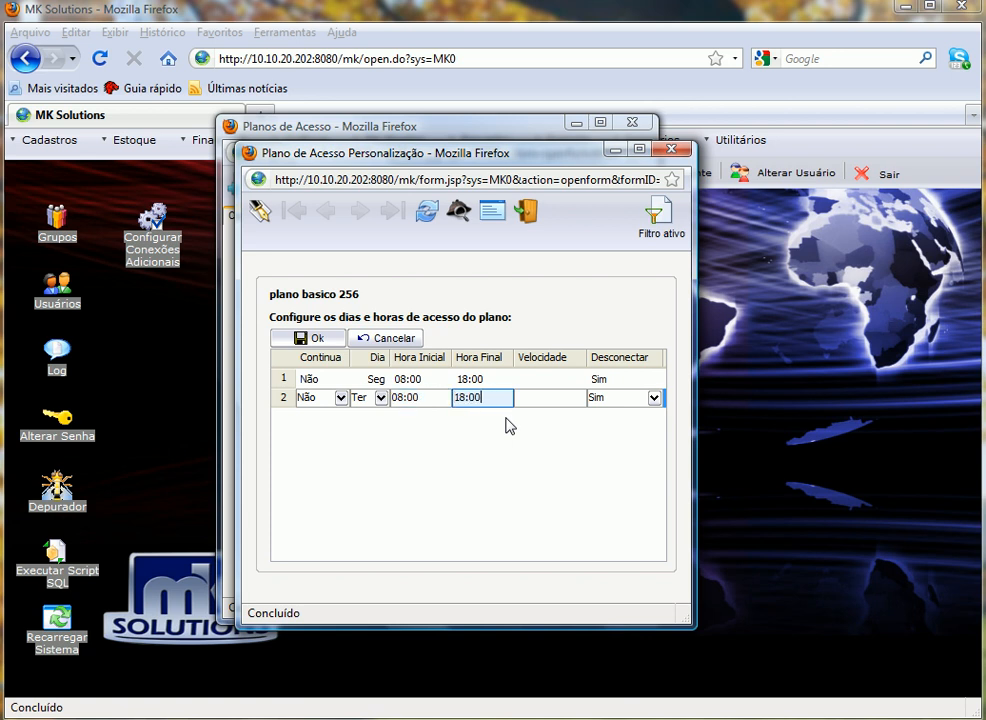
key(Tab)
key(Tab)
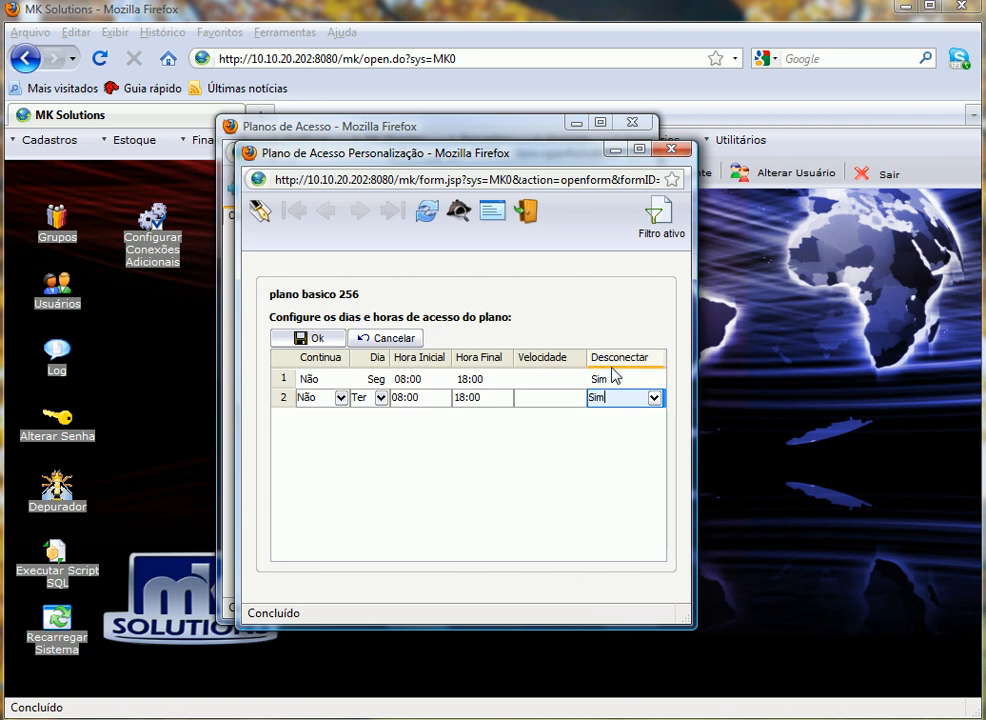
Set Desconectar to Não for the second schedule row and save it.
click(655, 399)
click(603, 451)
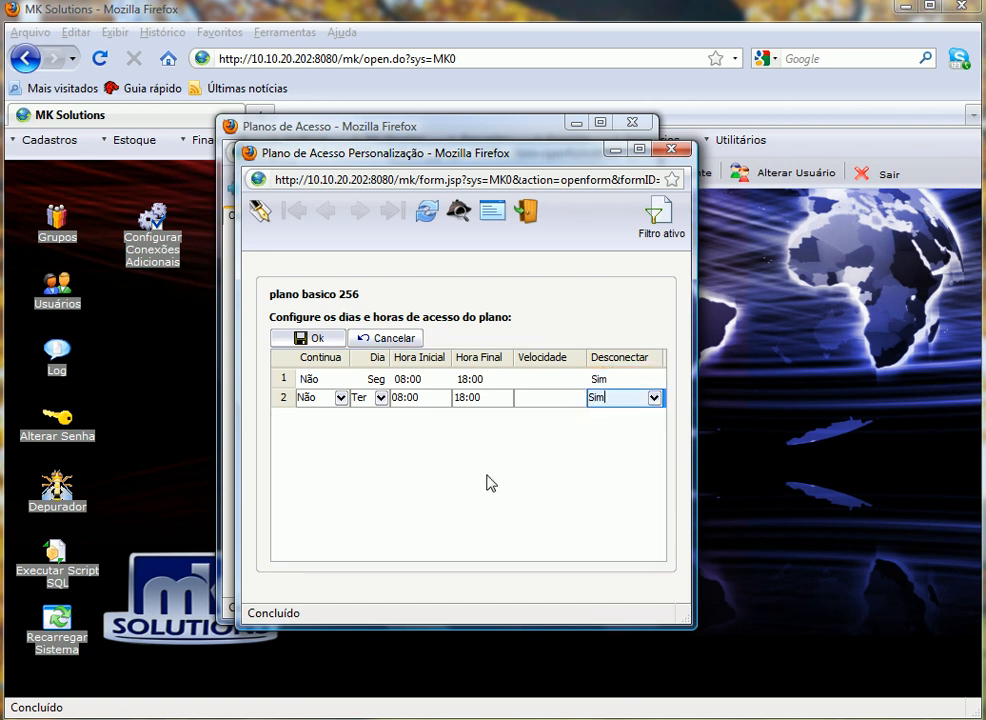
click(655, 398)
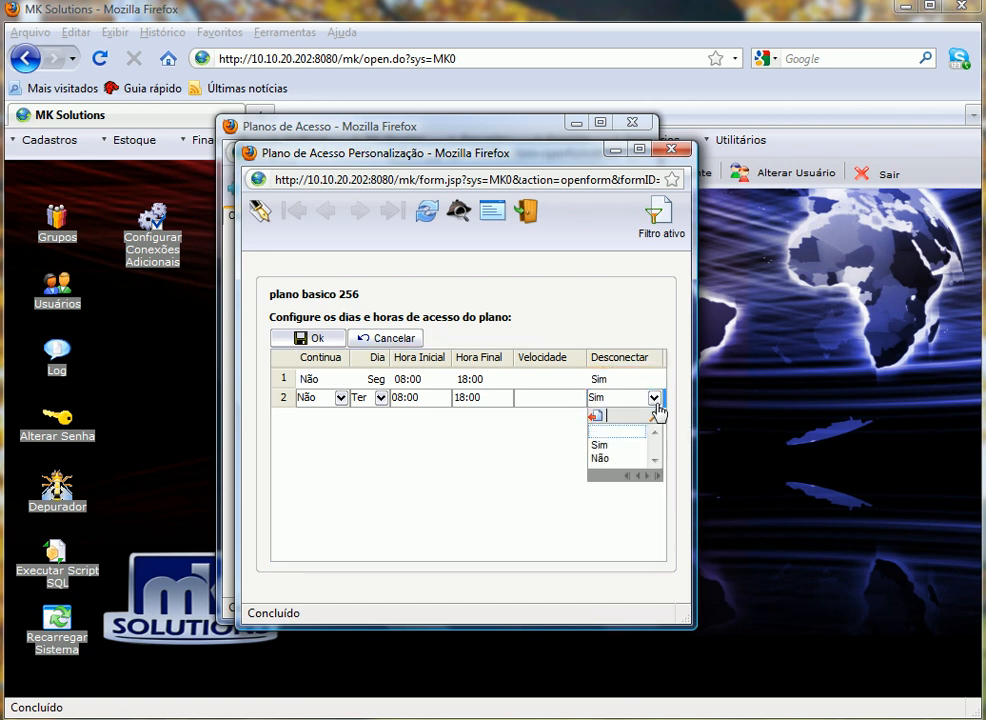
click(603, 459)
click(312, 338)
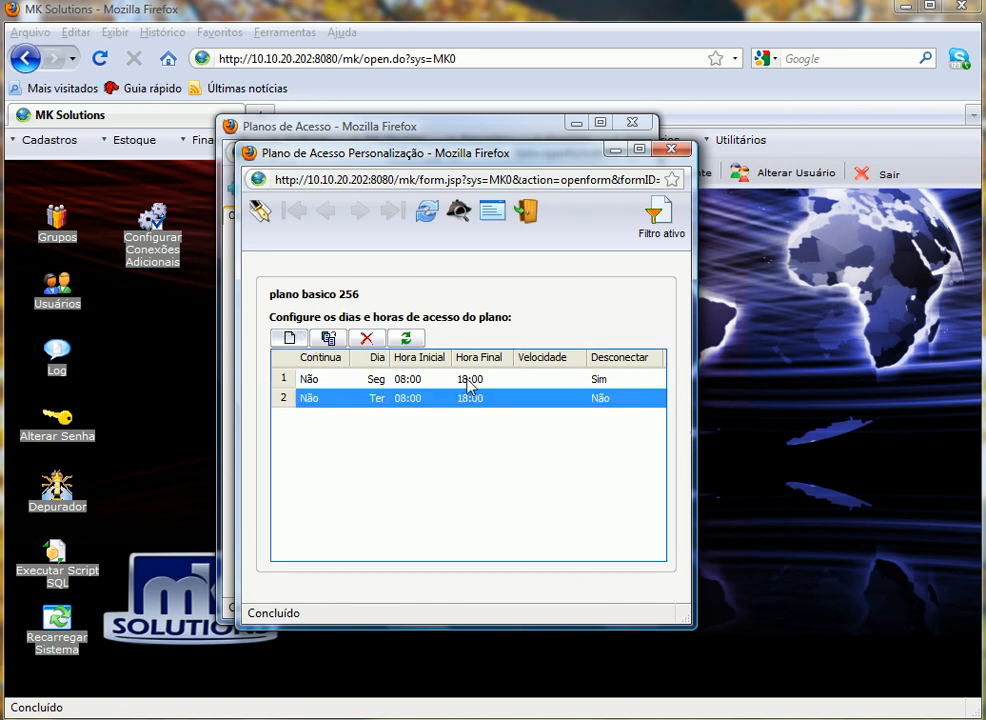
Add a third access schedule row with Continua set to Sim and Ter as the day.
click(289, 338)
click(341, 417)
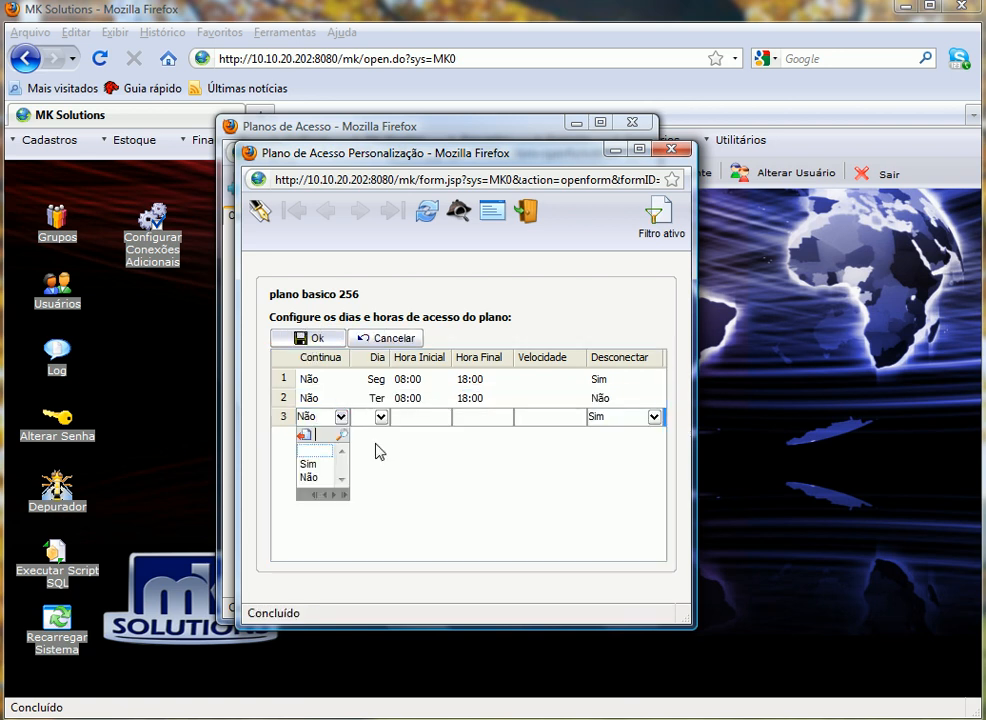
click(309, 465)
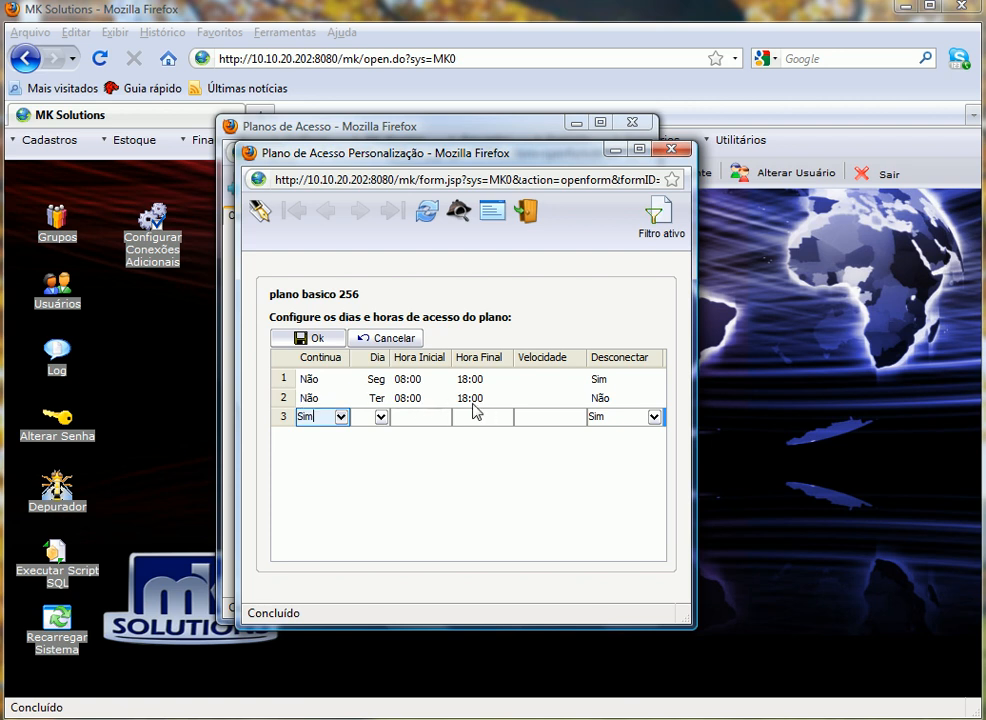
click(381, 417)
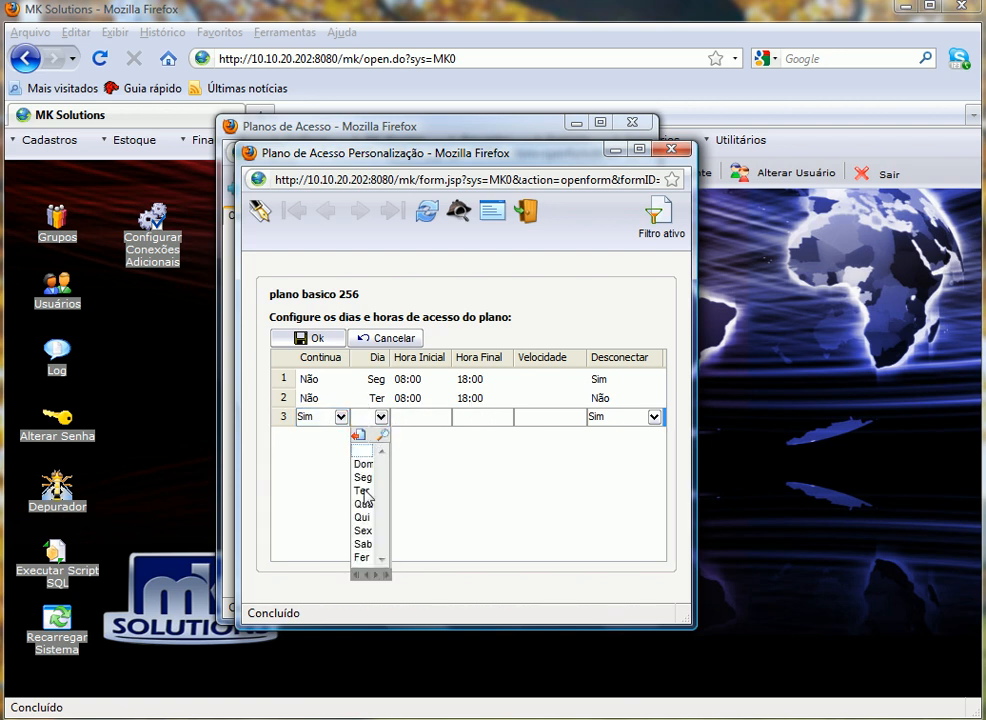
click(363, 491)
Set the third row's initial hour to 18:01 and final hour to 20:00.
click(414, 418)
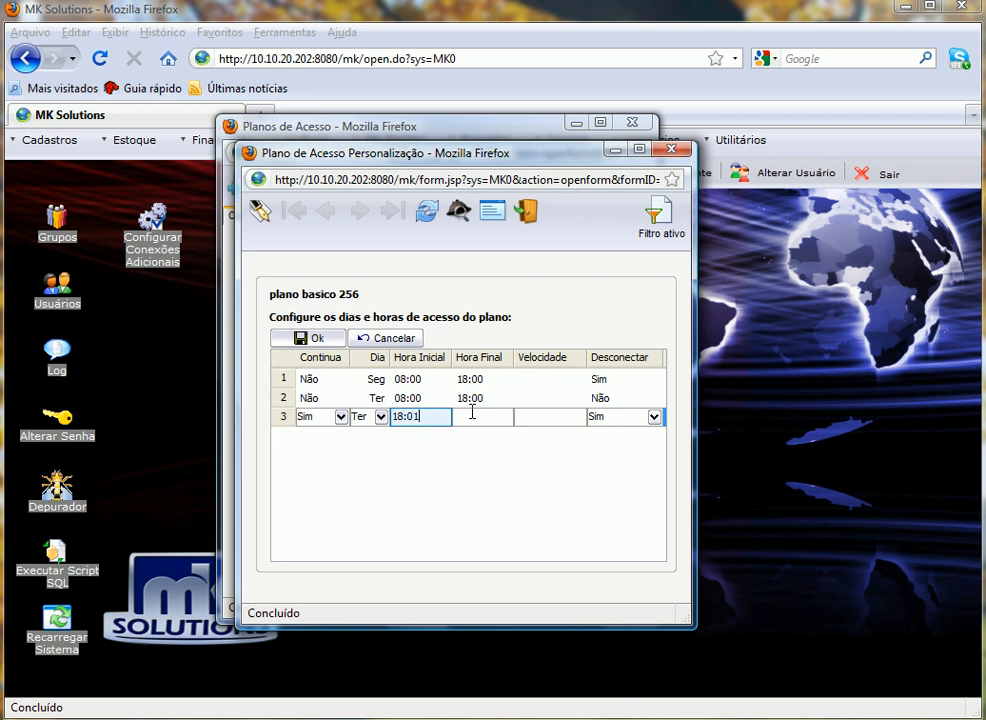
click(472, 414)
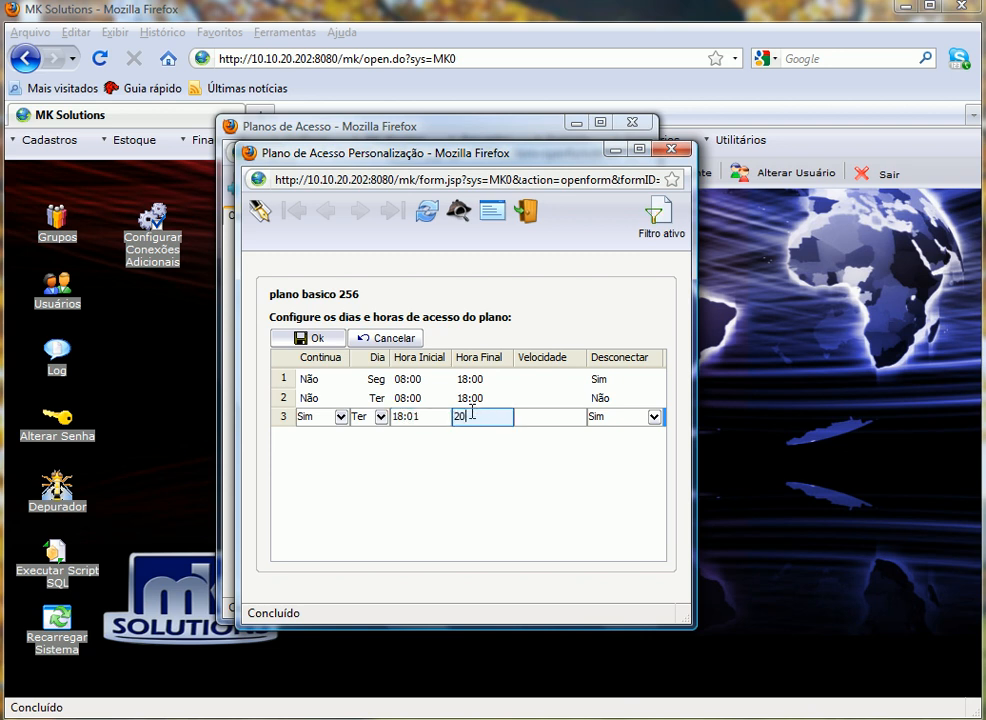
text(20:00)
key(Tab)
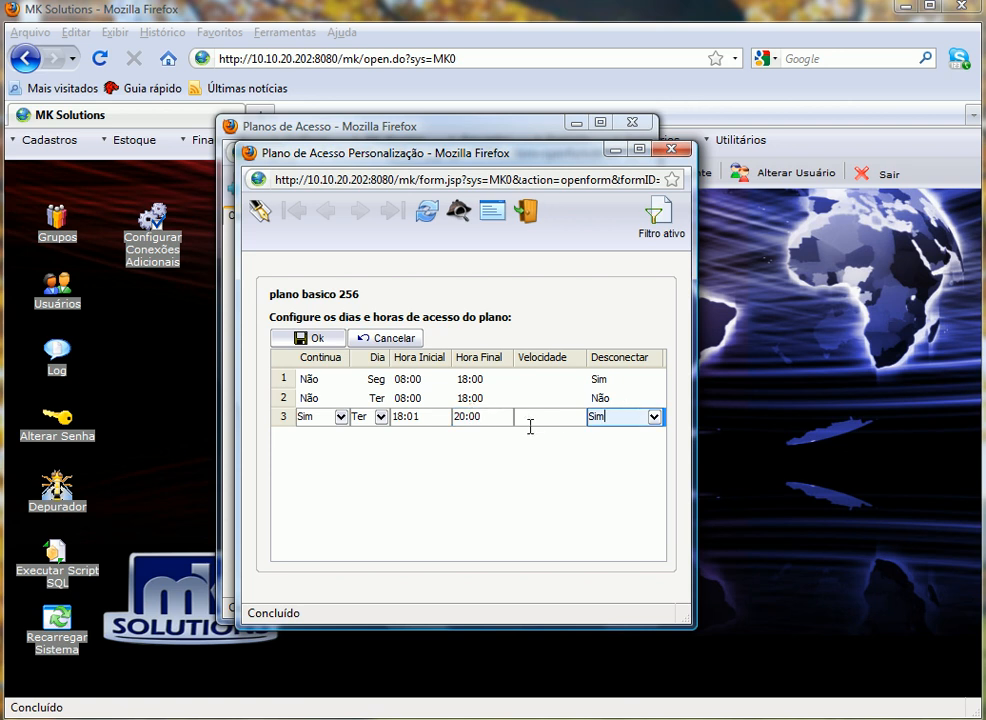
Set the third row's speed to 512k/1m and Desconectar to Não, and save the row.
click(558, 417)
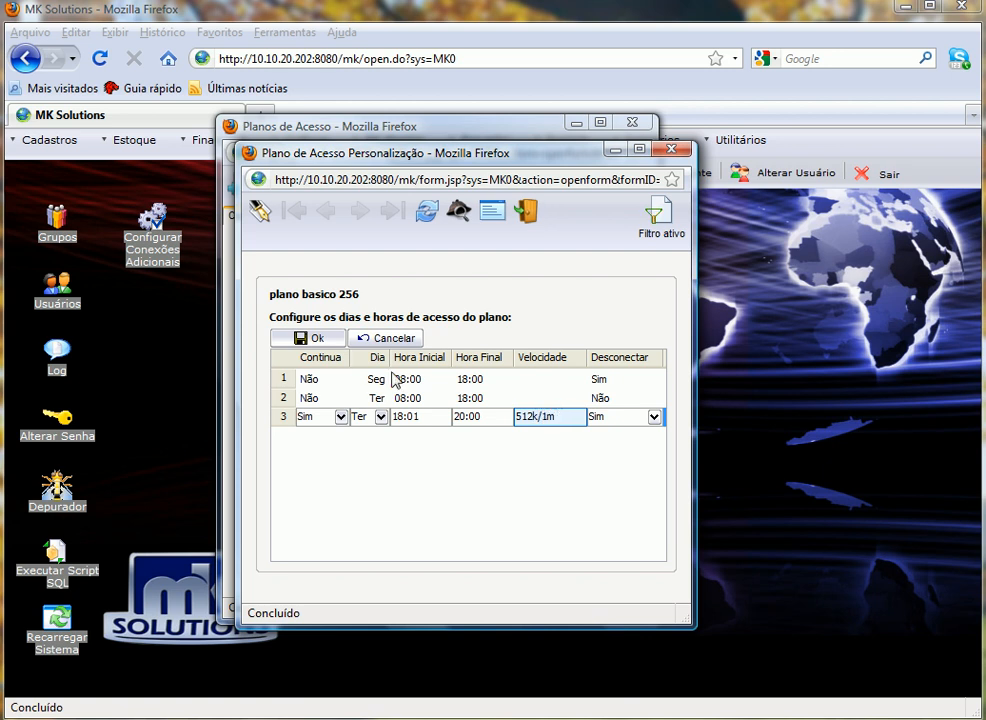
click(654, 417)
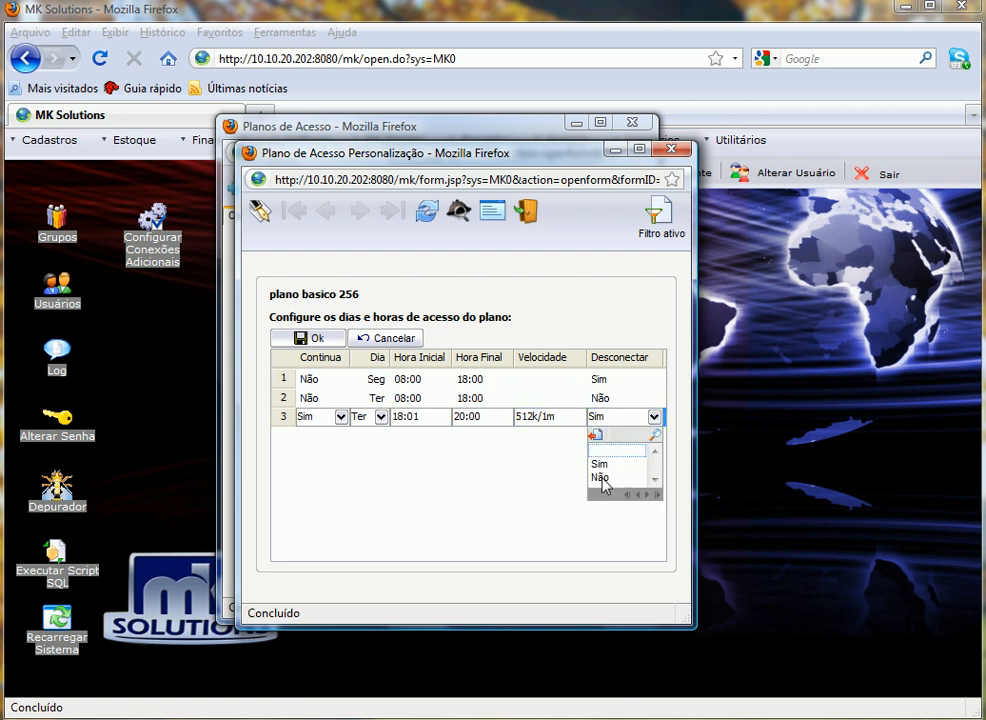
click(600, 478)
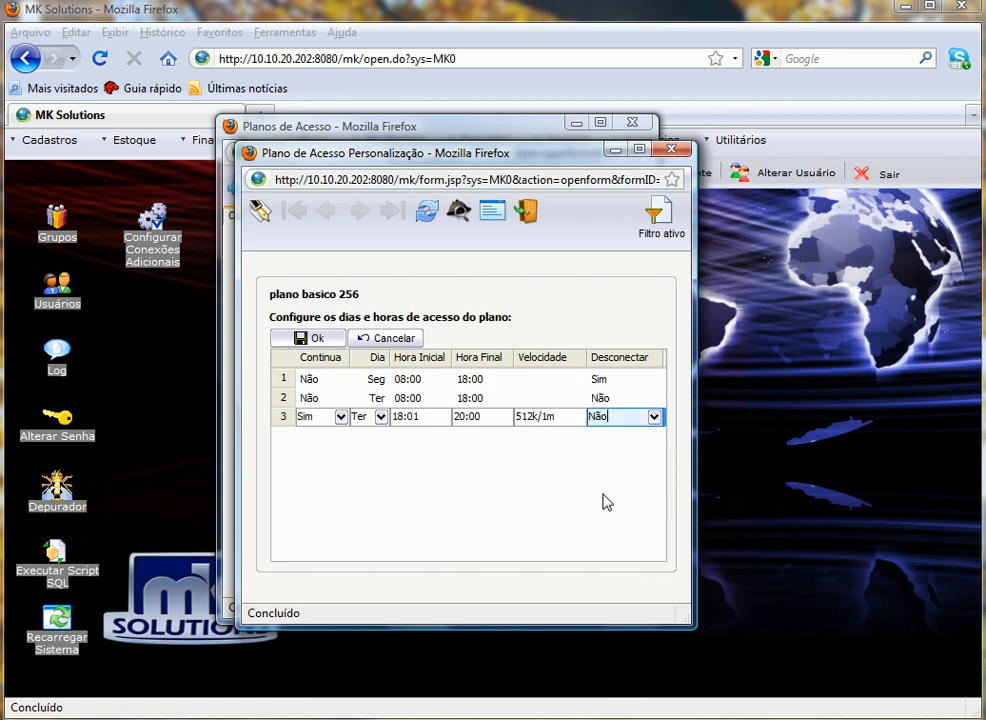
click(318, 343)
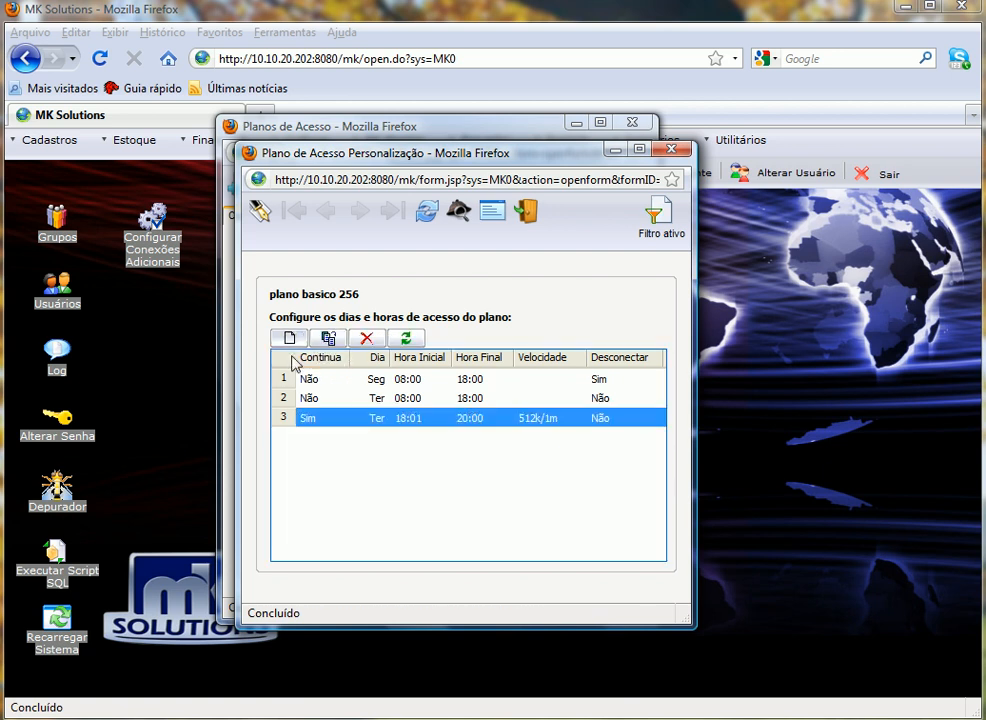
Add a fourth access schedule row with Continua set to Sim and Ter as the day.
click(289, 340)
click(340, 430)
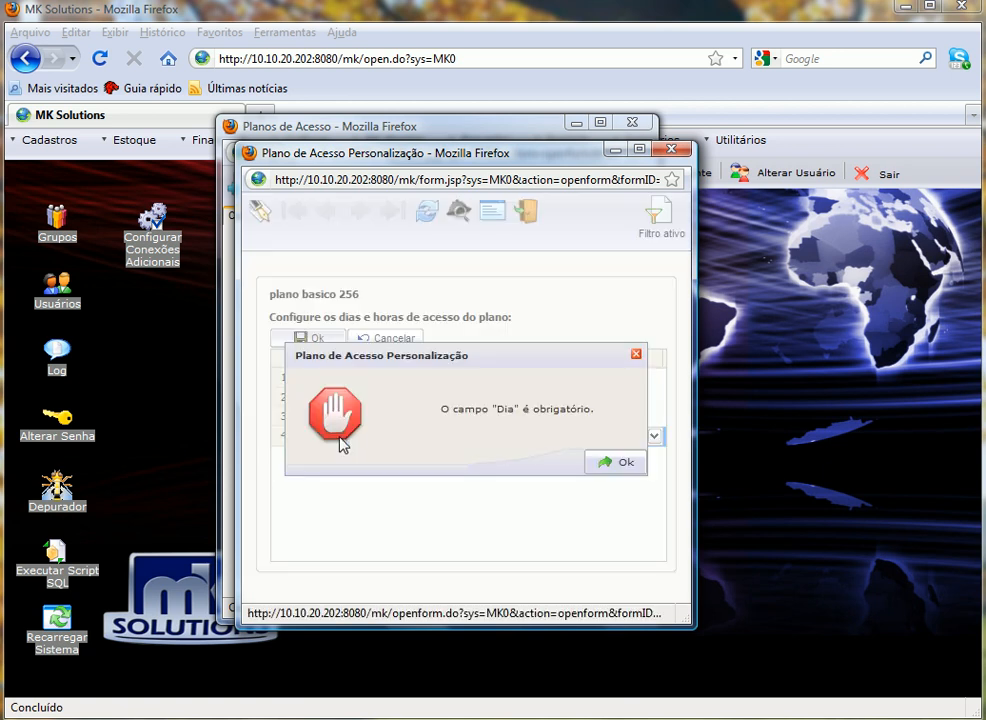
click(616, 463)
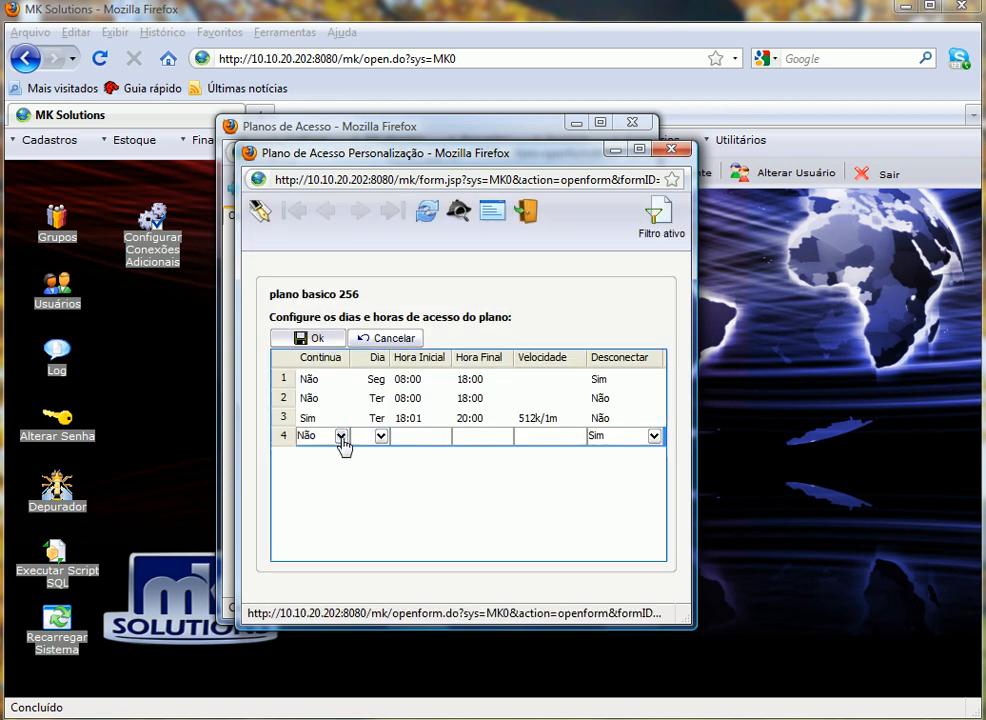
click(340, 436)
click(317, 482)
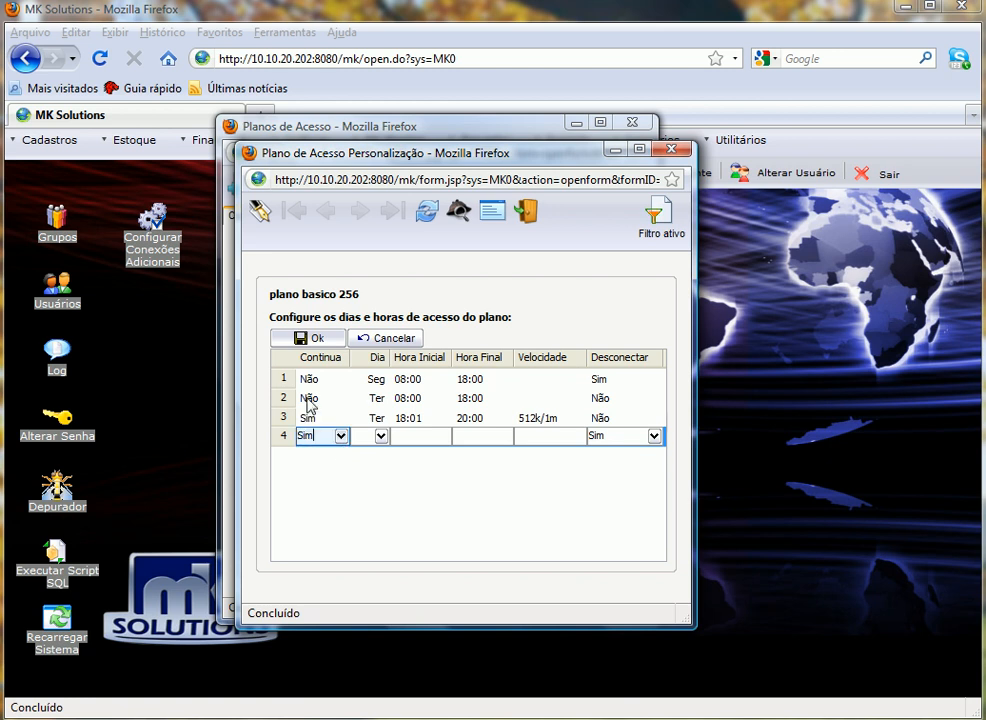
click(381, 436)
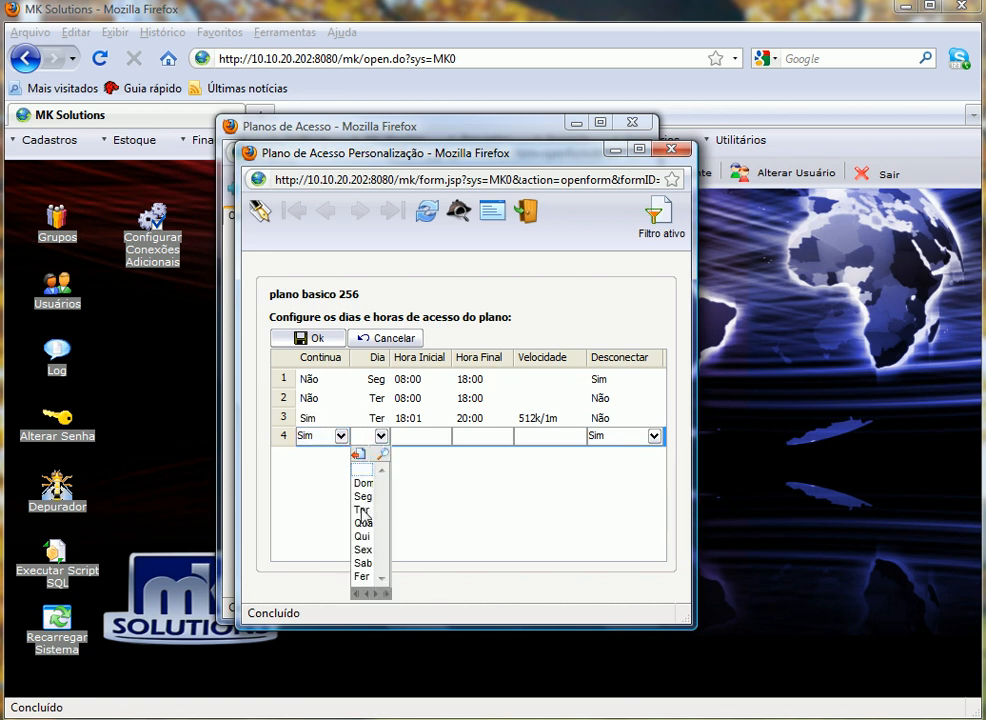
click(364, 509)
Set the fourth row's initial hour to 20:01 and final hour to 21:00, and save the row.
click(446, 436)
text(20:01)
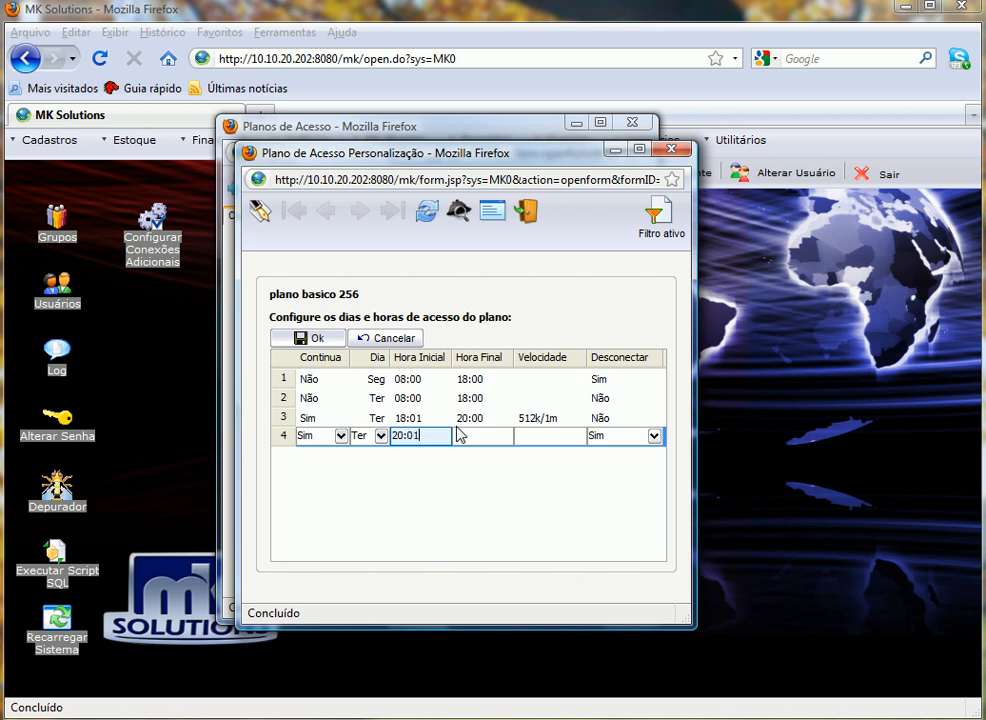
click(459, 435)
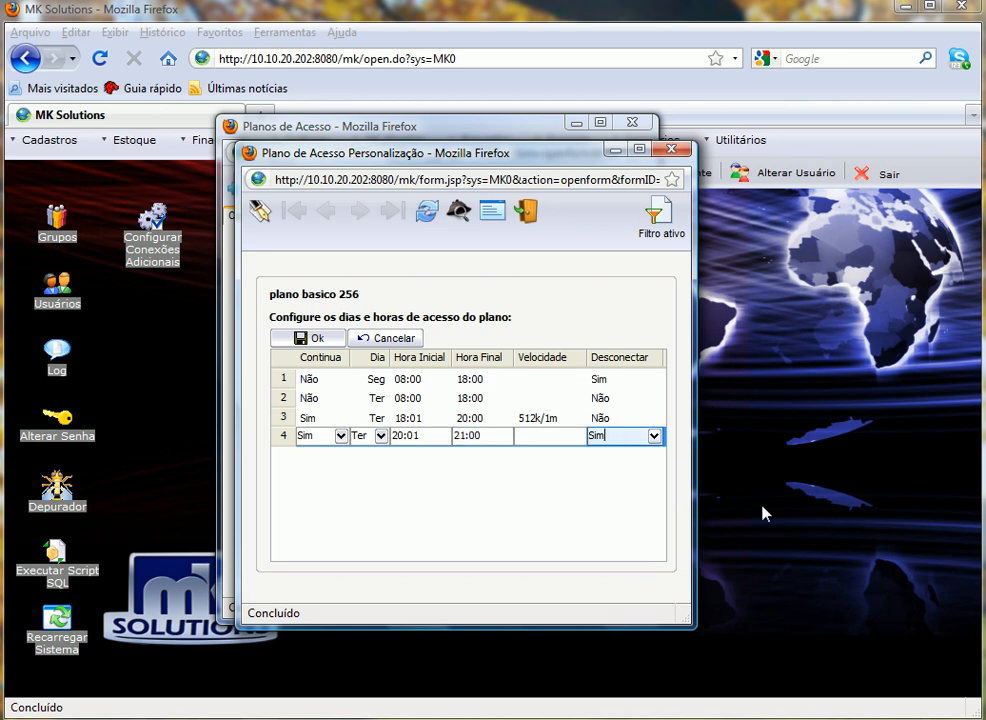
click(320, 343)
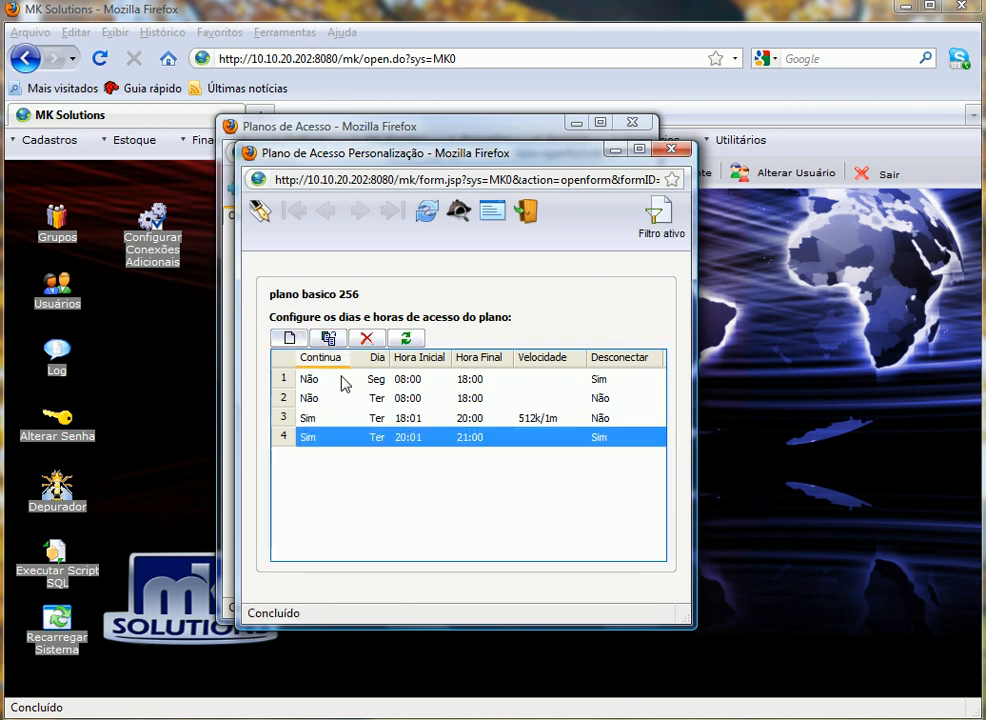
Review the first two schedule rows against the upload and download speeds in the Planos de Acesso form.
click(392, 377)
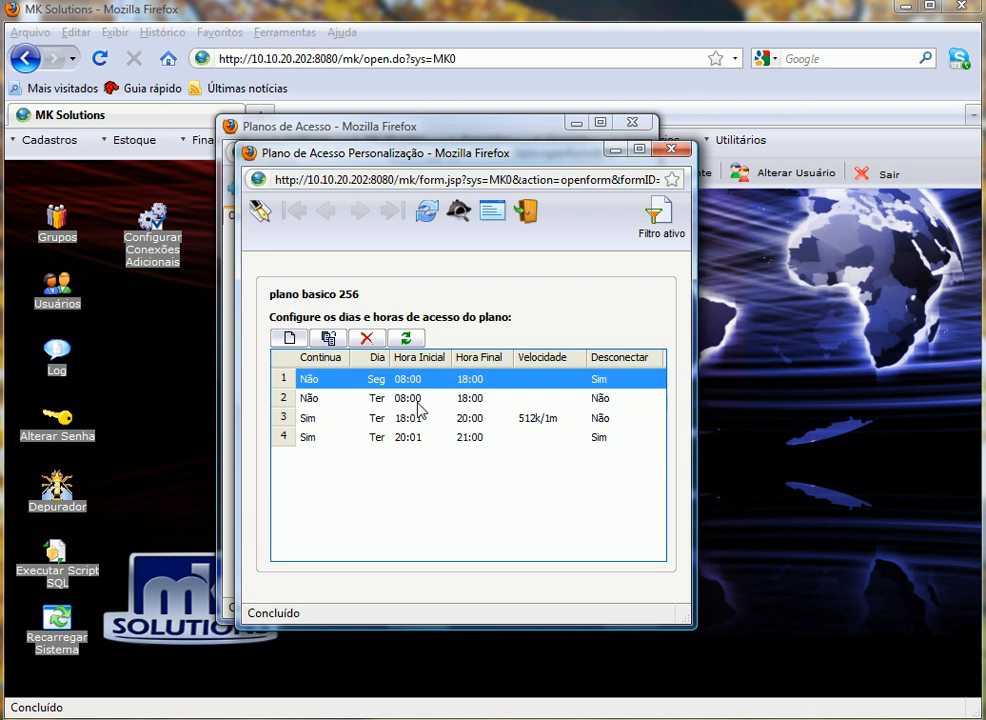
click(508, 399)
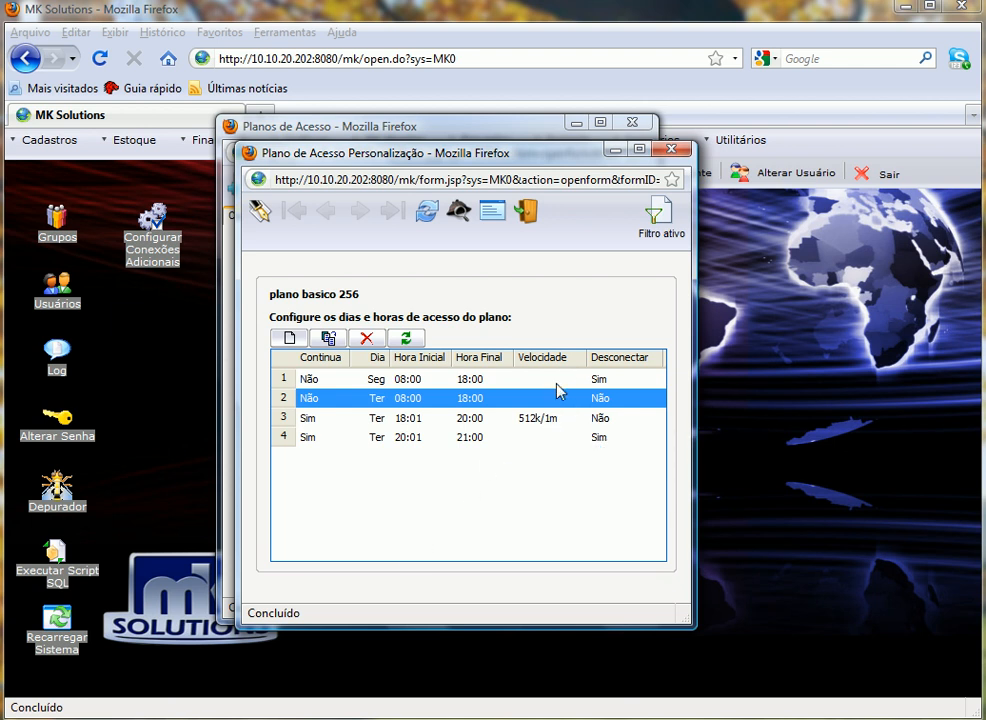
drag(409, 153, 876, 144)
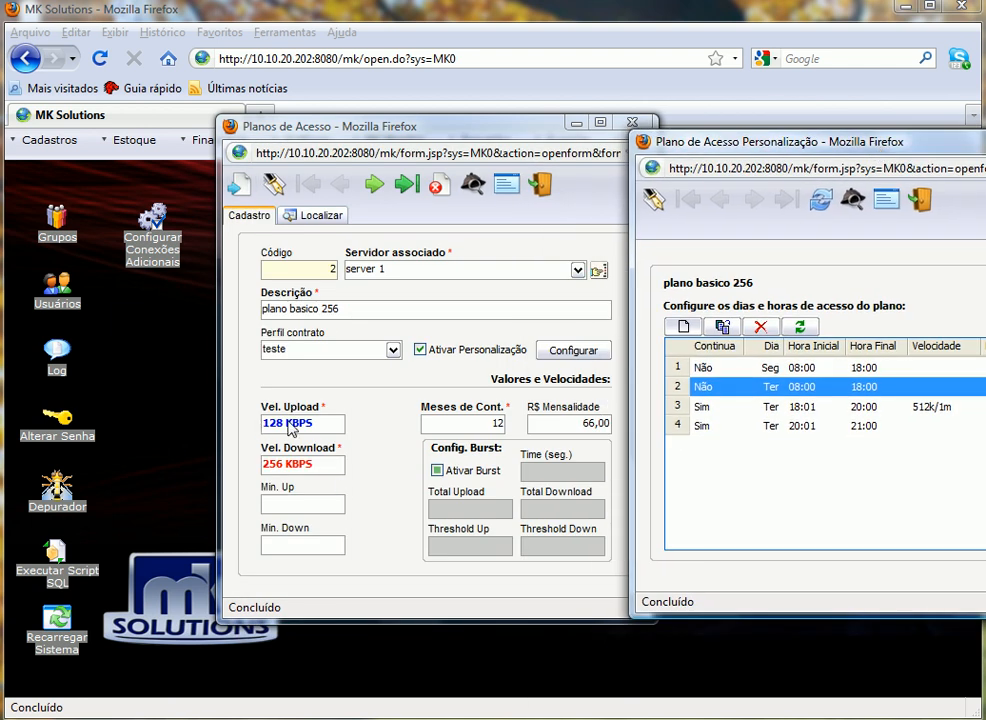
drag(726, 150, 310, 180)
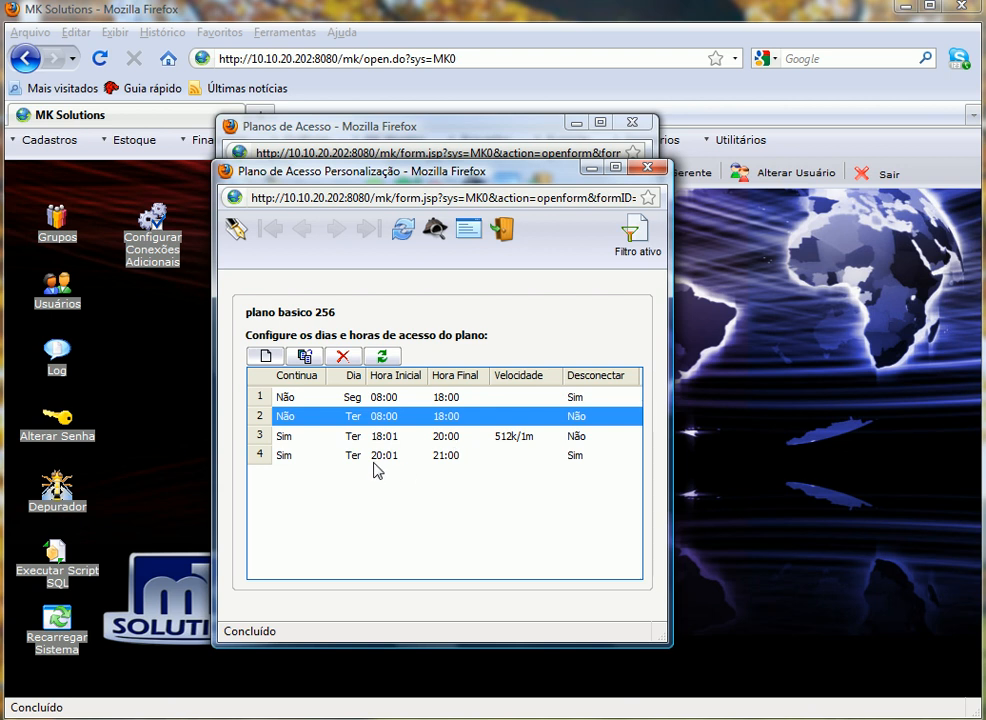
Examine the Continua, hours and Desconectar settings across the three Ter schedule rows.
click(519, 457)
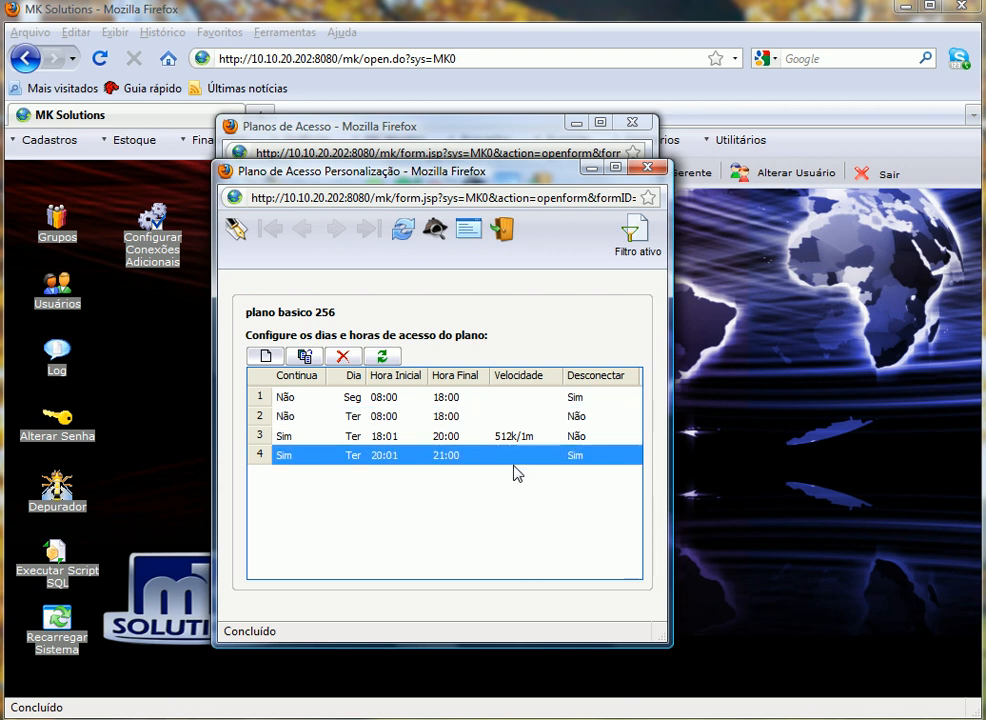
click(290, 416)
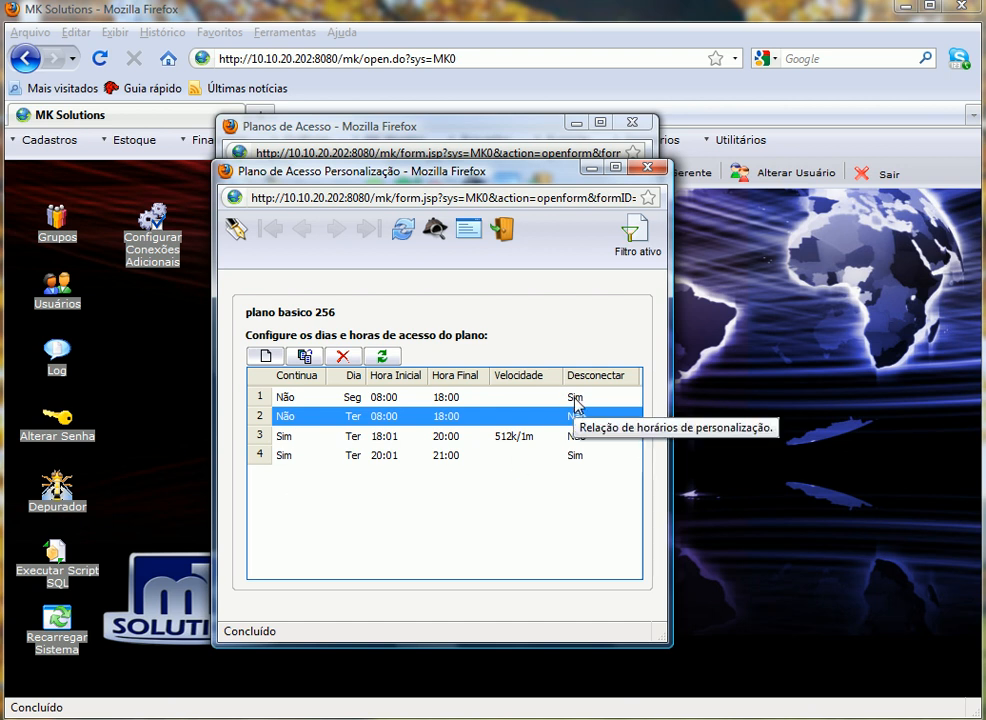
click(362, 437)
click(367, 456)
click(377, 416)
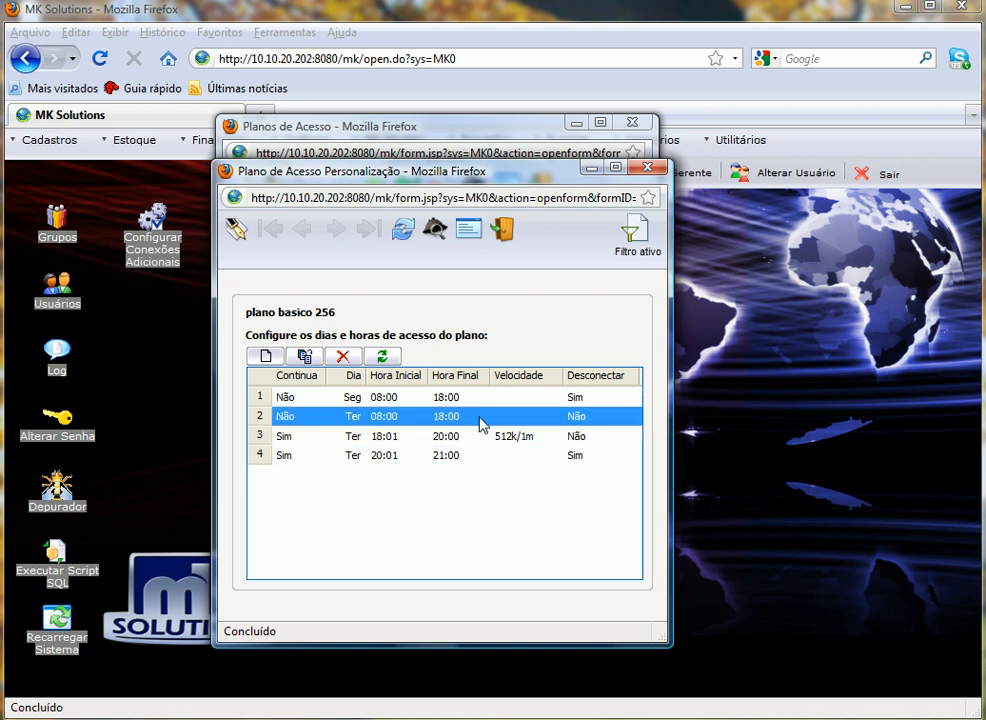
key(Down)
key(Down)
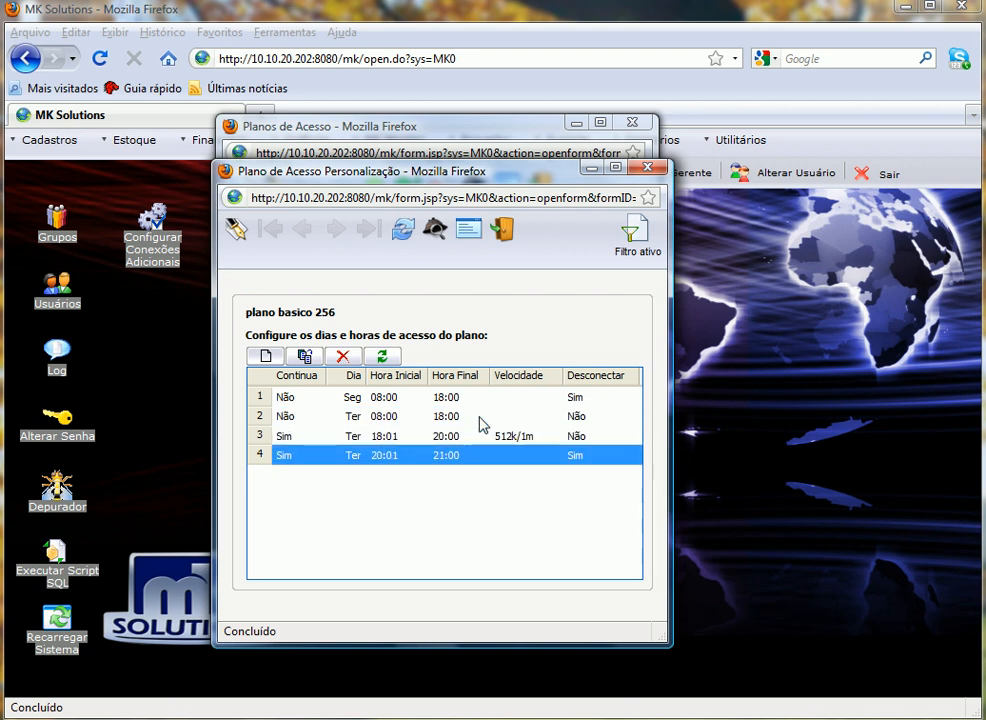
click(577, 419)
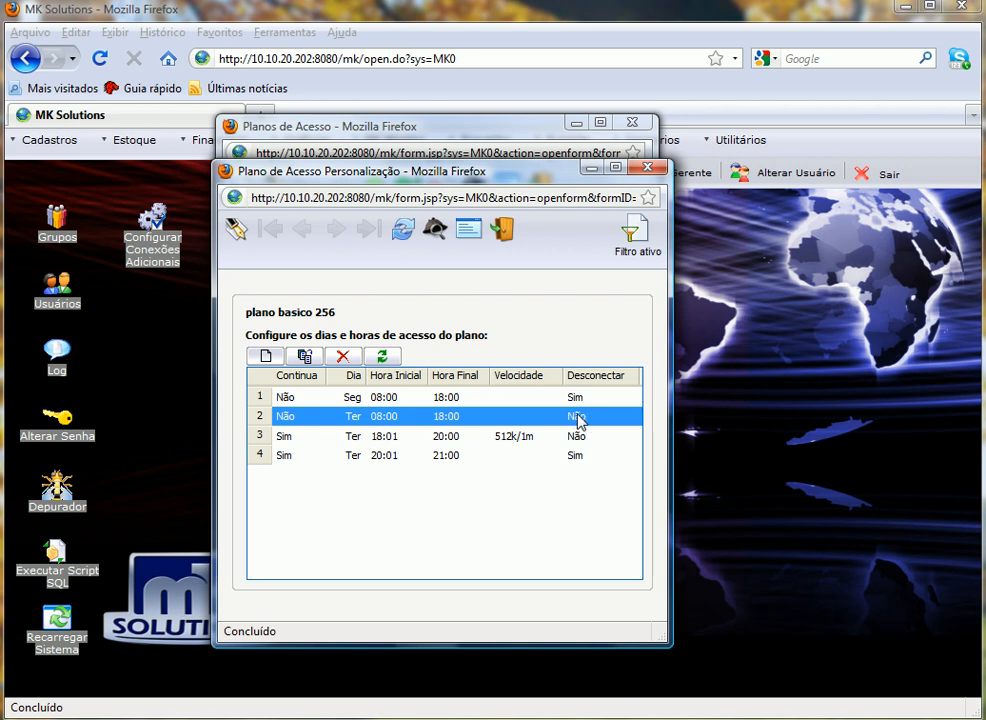
click(285, 436)
click(283, 416)
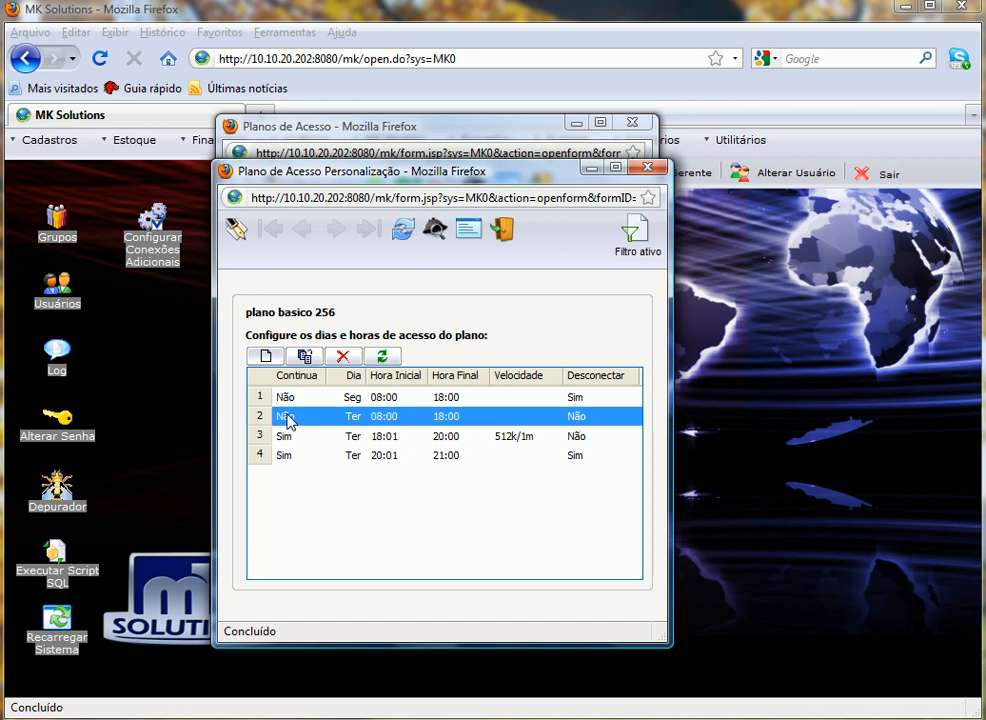
Set the fourth row's speed to 300k/300k 512k/512k 360k/360k 8/8 and save the row.
click(455, 458)
double_click(485, 460)
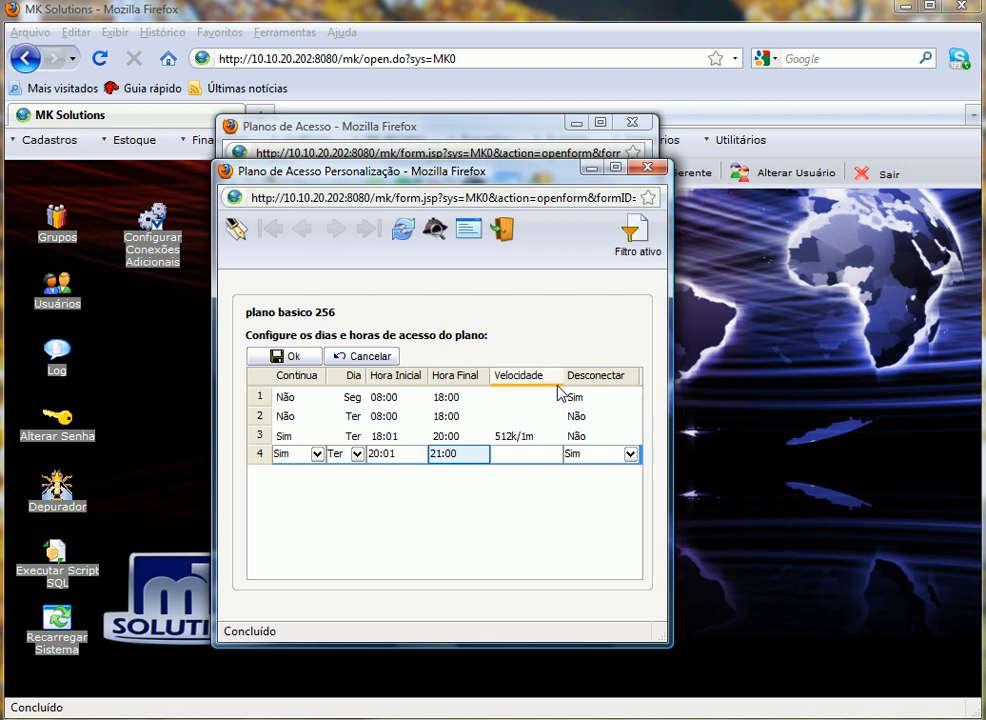
drag(562, 376, 608, 376)
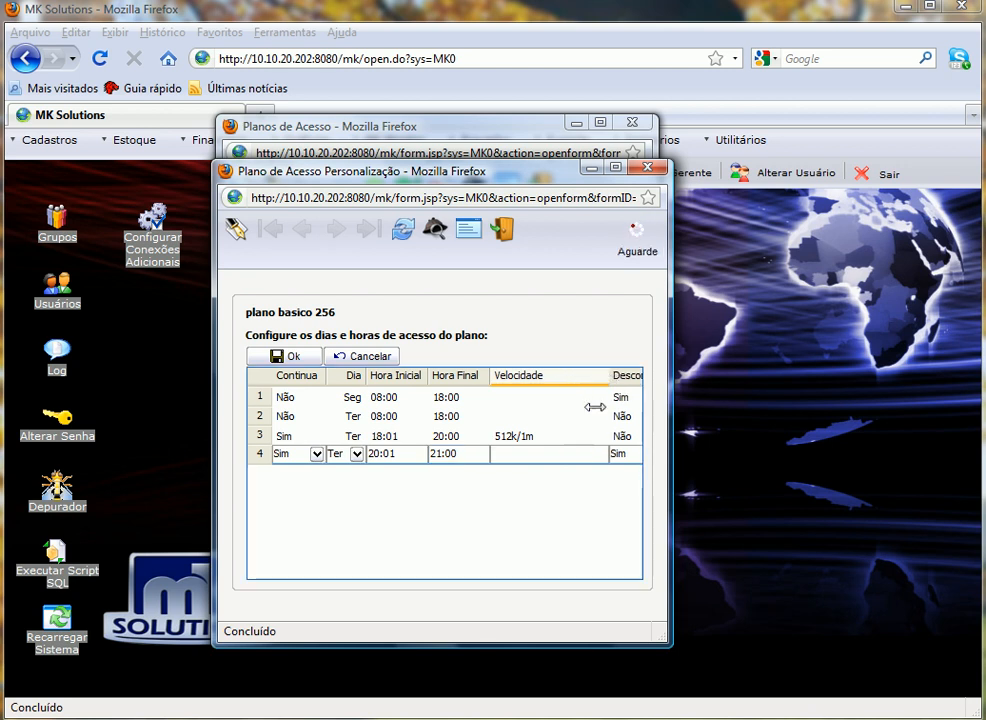
click(515, 456)
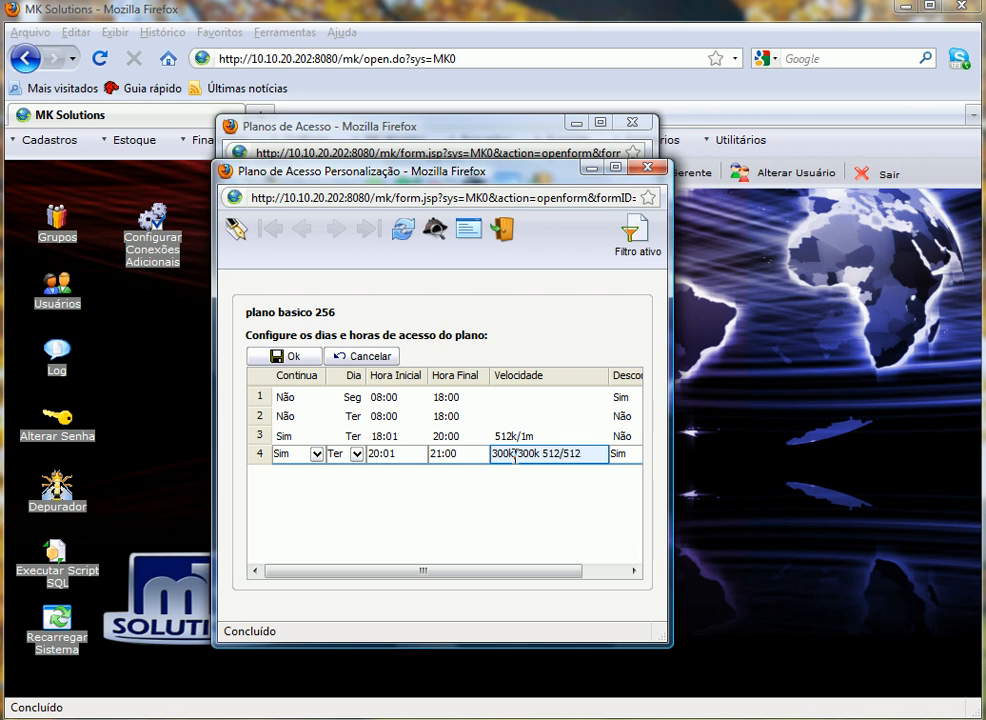
text(k)
text(360k/360k 8/8)
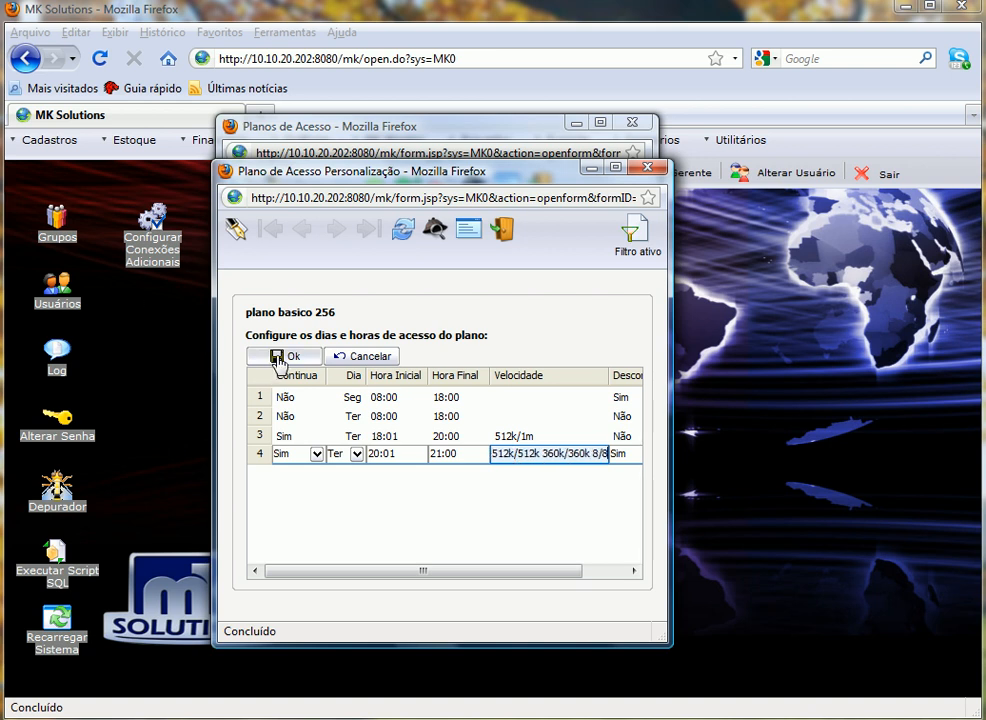
click(278, 358)
Widen the Velocidade column to fit the fourth row's full value and review the speeds of all schedule rows.
drag(473, 583, 510, 579)
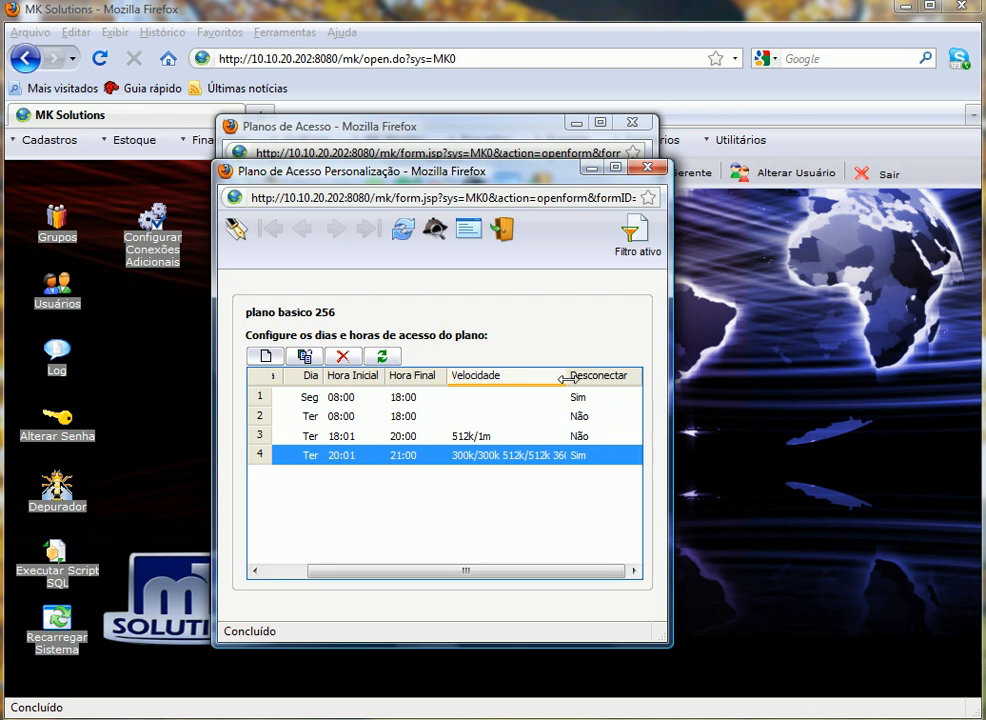
drag(565, 375, 590, 396)
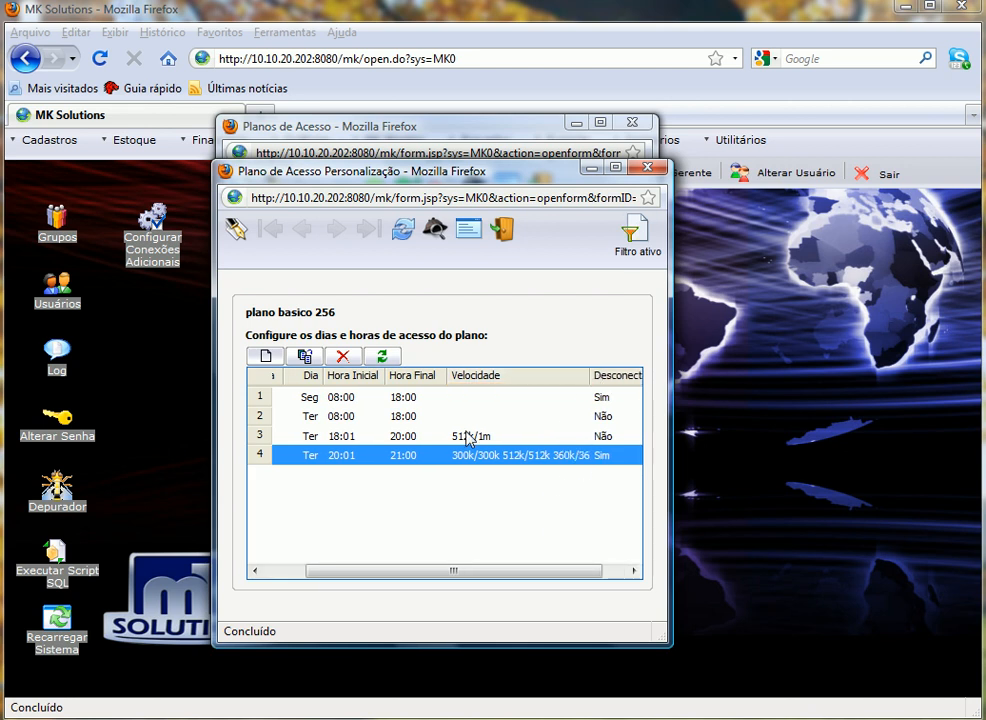
click(487, 418)
click(477, 397)
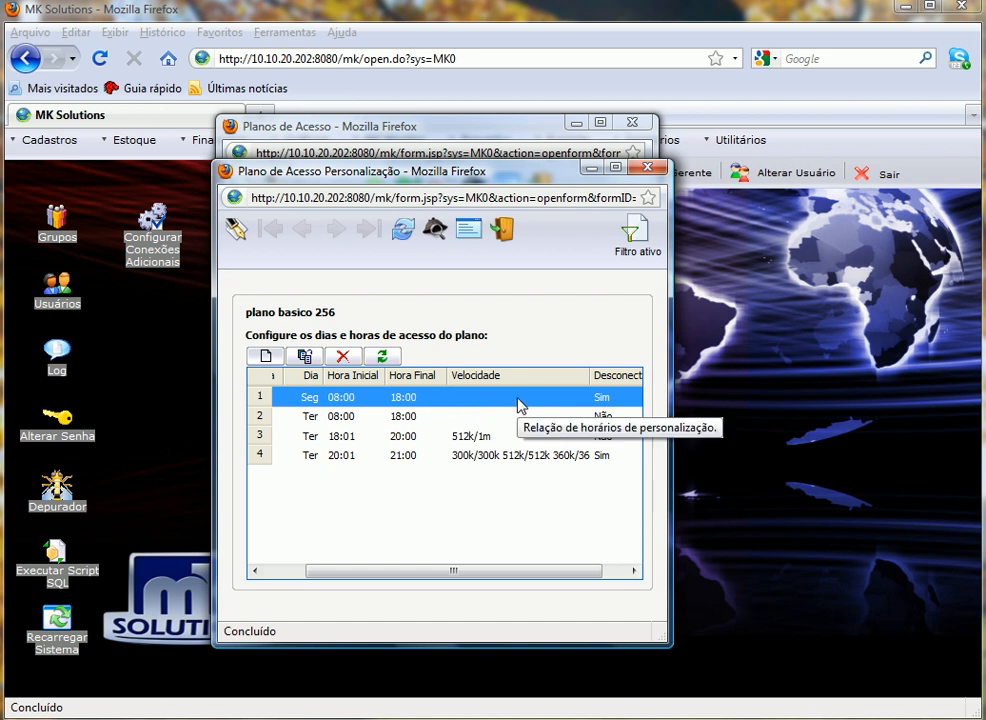
click(488, 436)
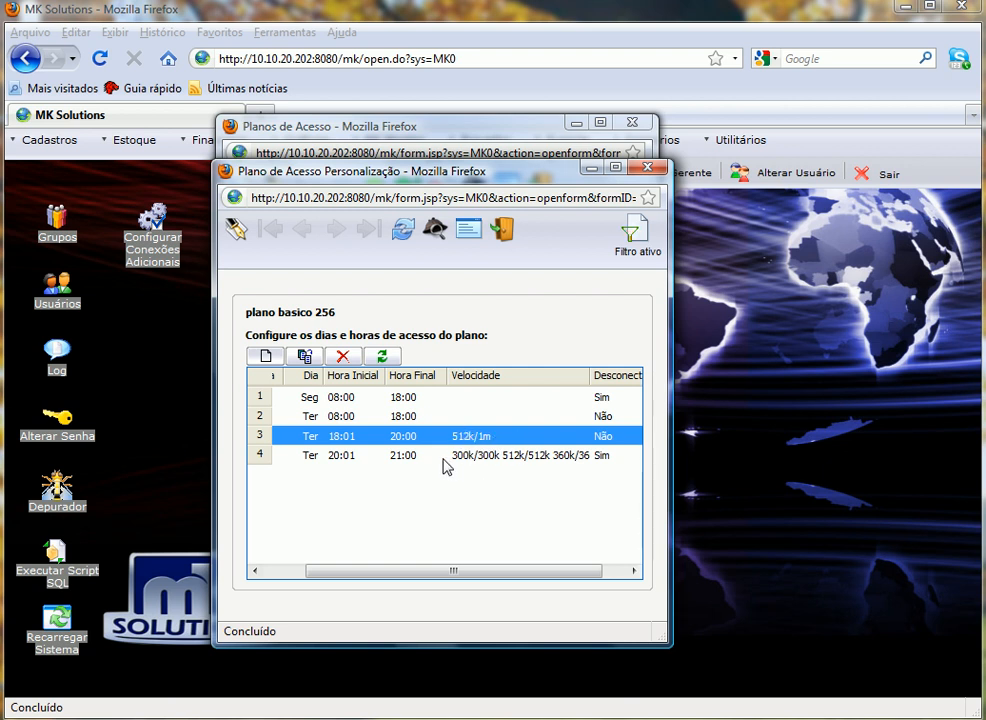
click(550, 457)
drag(590, 378, 622, 380)
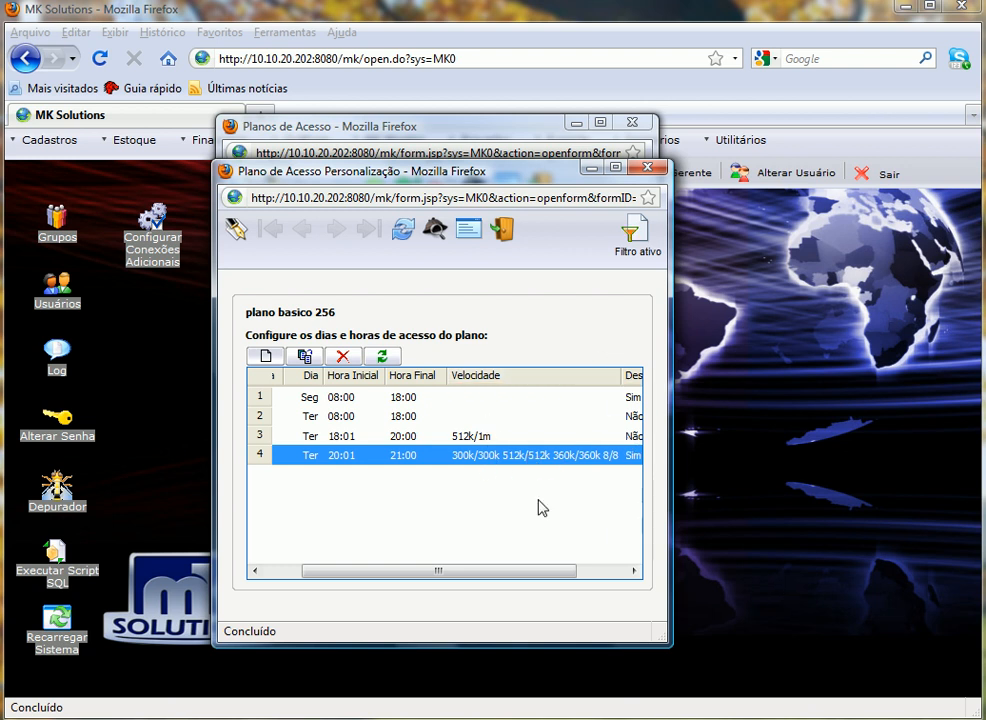
drag(440, 571, 328, 583)
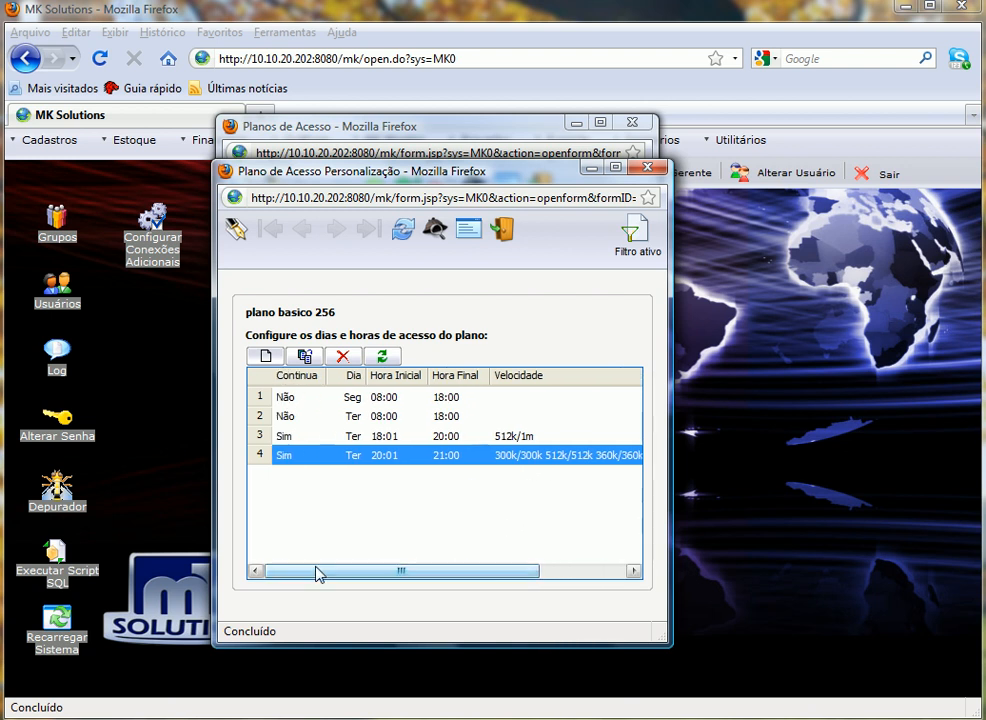
Arrange the Planos de Acesso and Plano de Acesso Personalização windows side by side without overlap.
drag(445, 169, 798, 196)
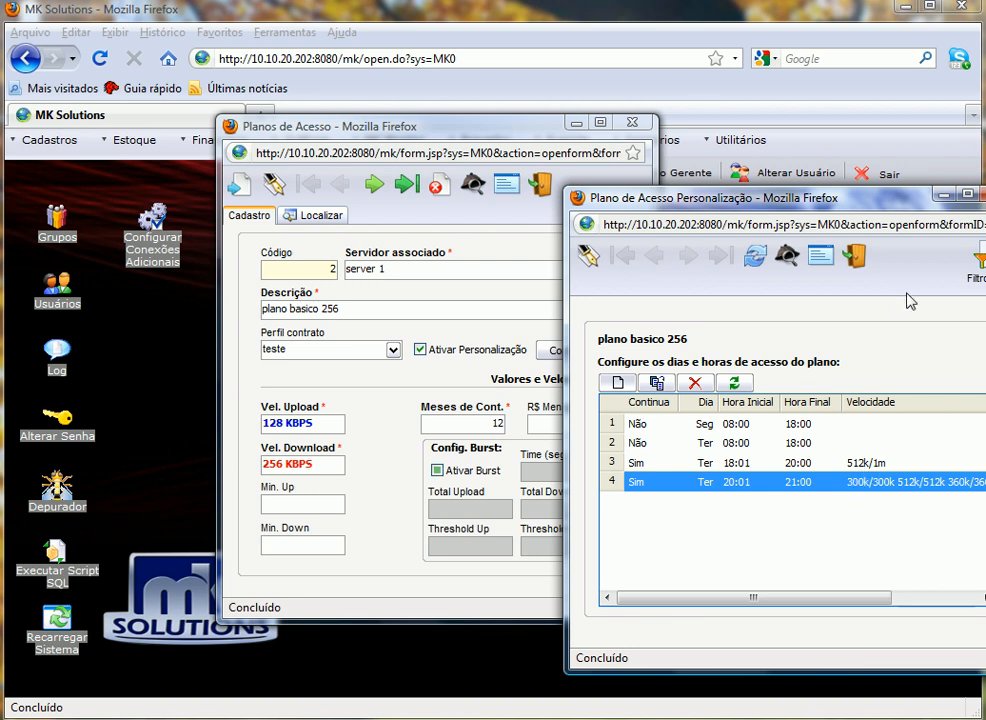
drag(887, 208, 680, 185)
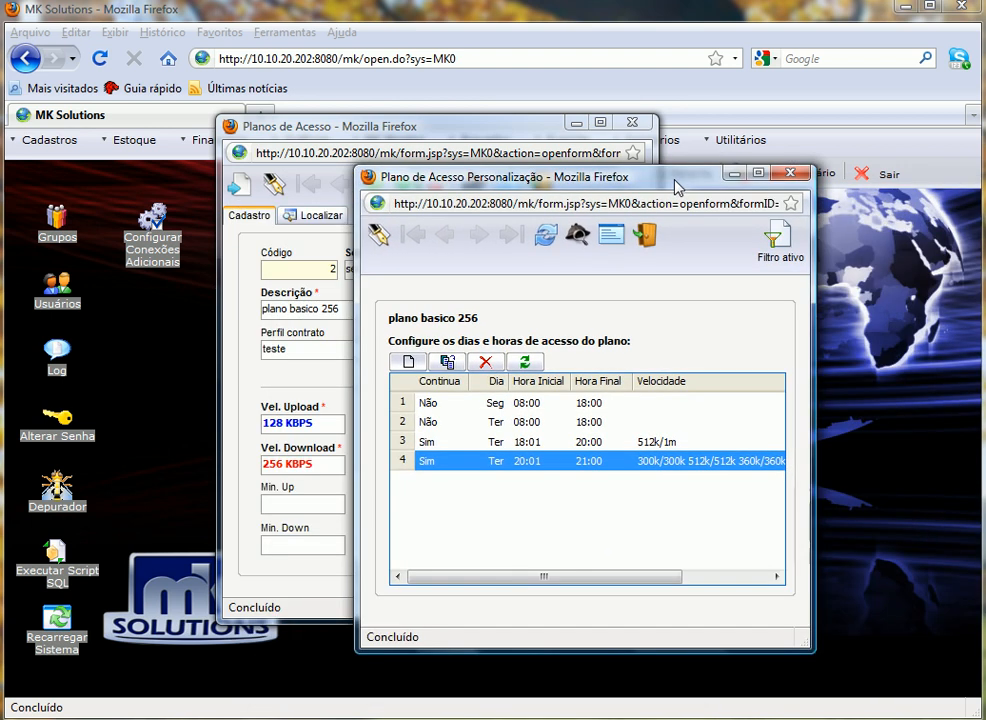
drag(590, 181, 732, 207)
drag(430, 126, 228, 145)
drag(540, 208, 515, 171)
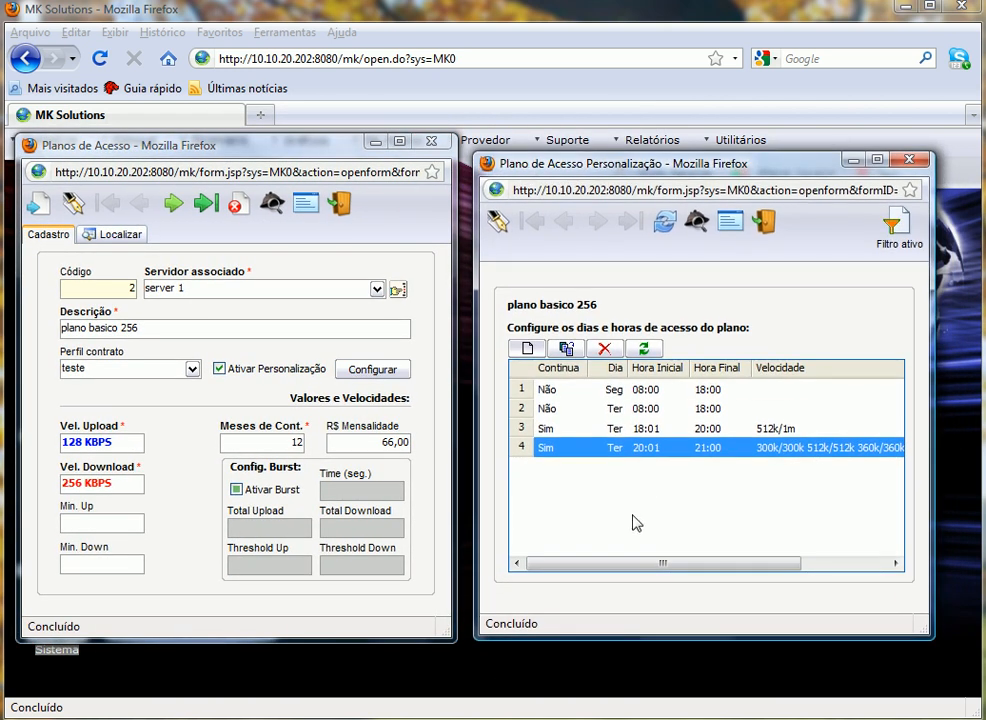